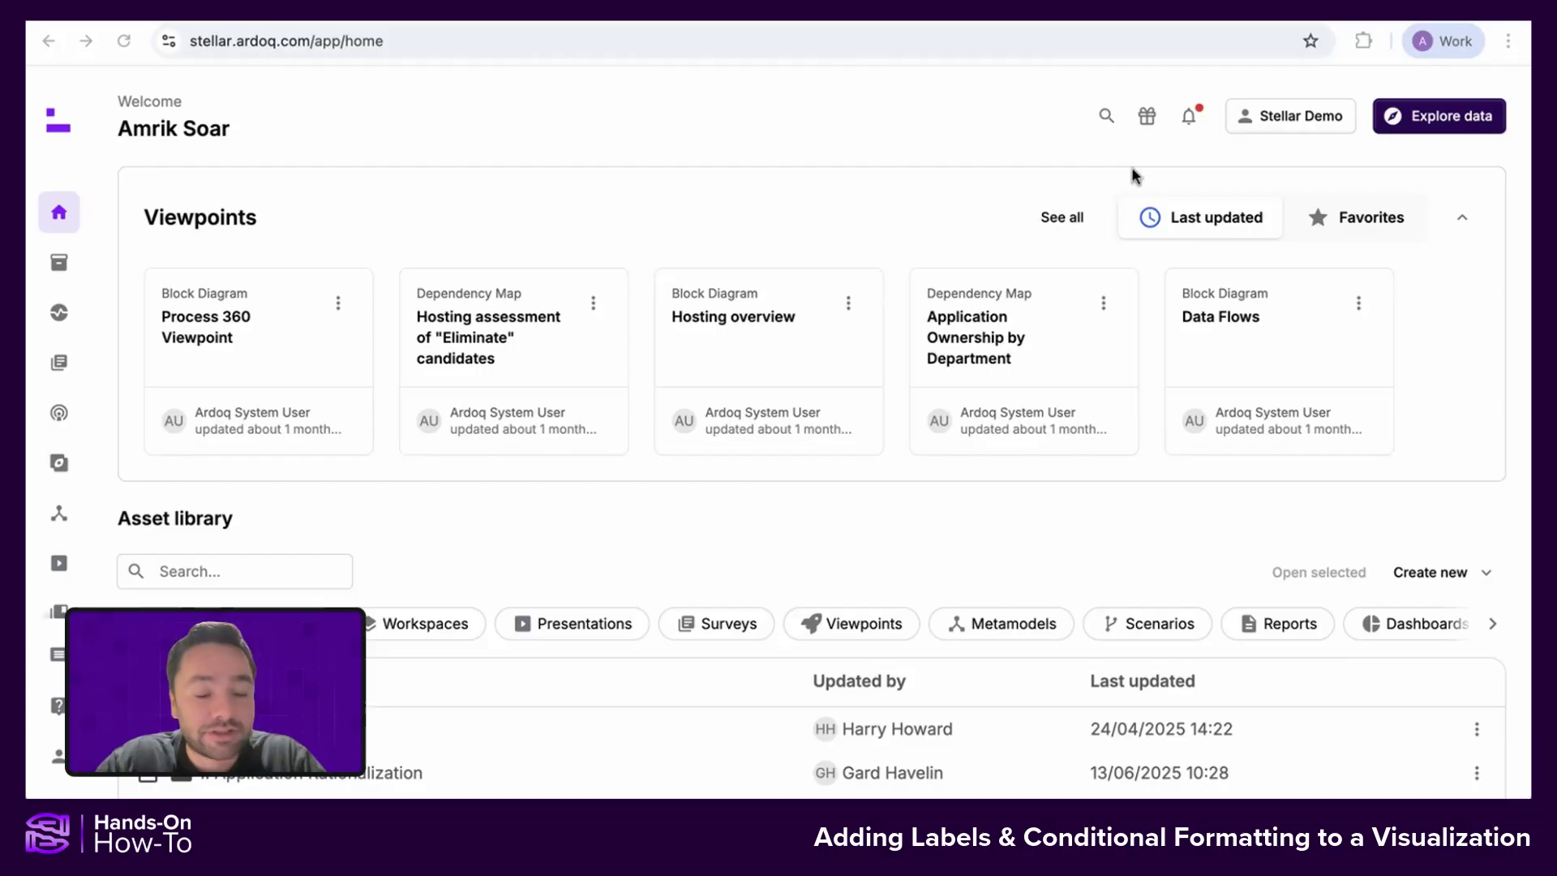
- Start exploring data and select all Business Capability components as the dataset's context
left_click(1427, 118)
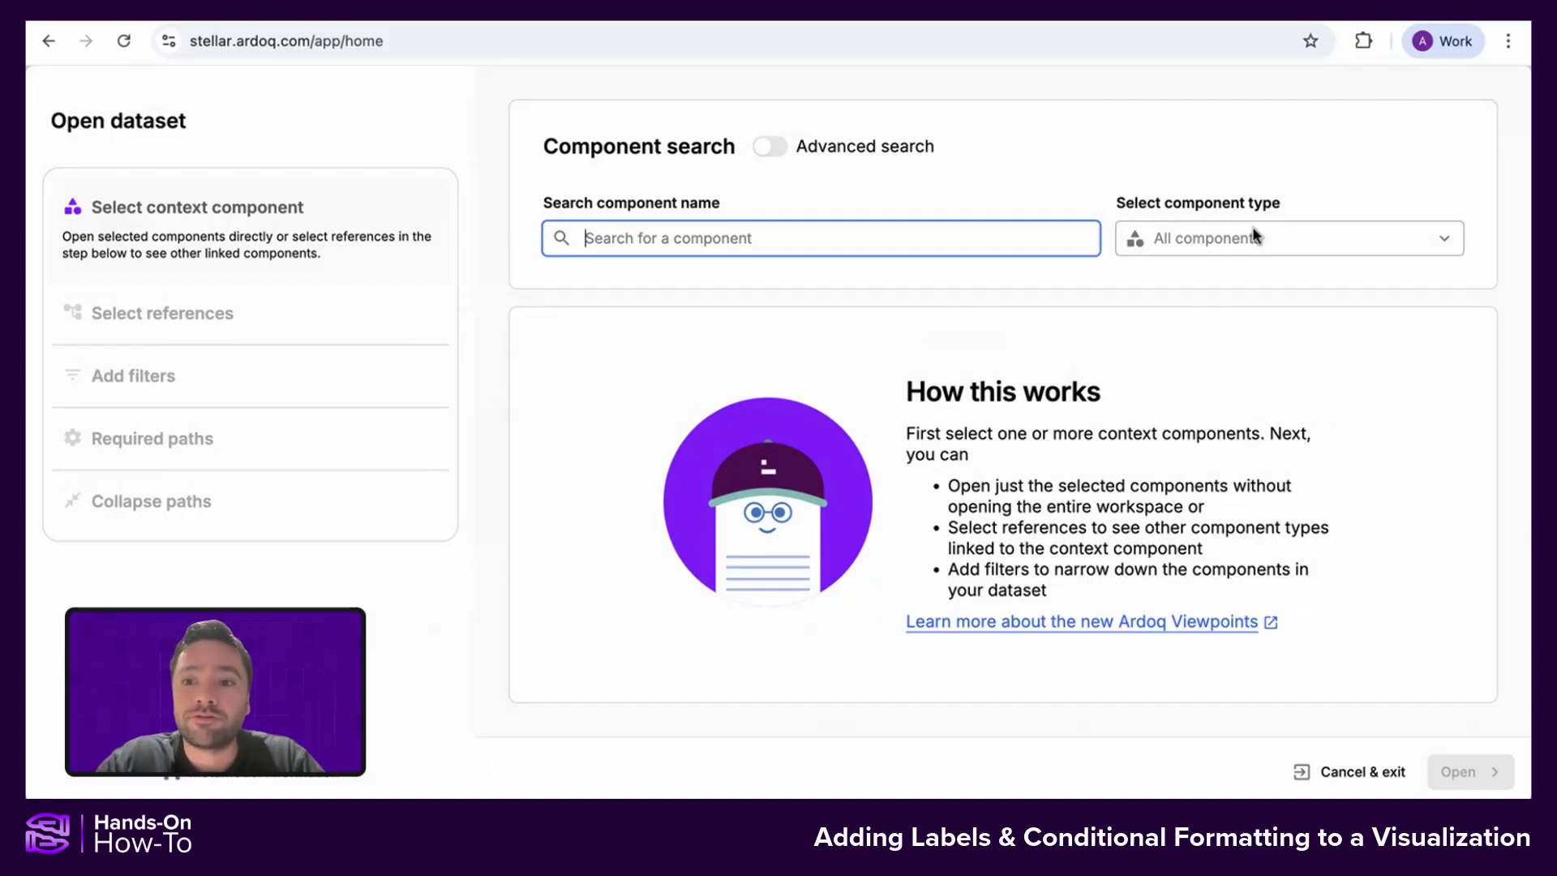
left_click(1229, 240)
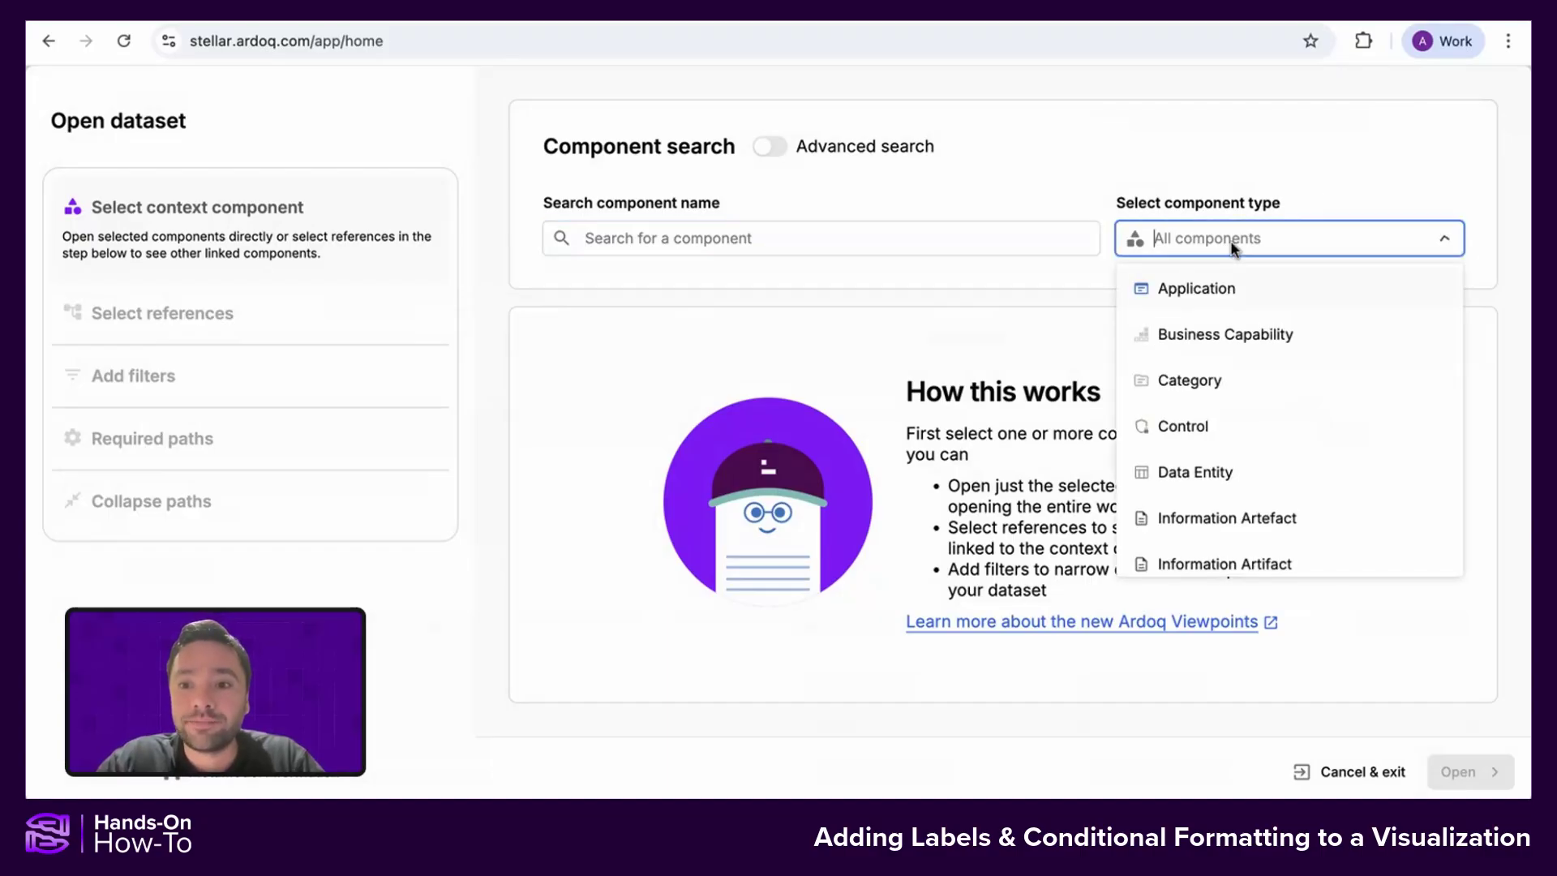
left_click(1221, 334)
left_click(539, 339)
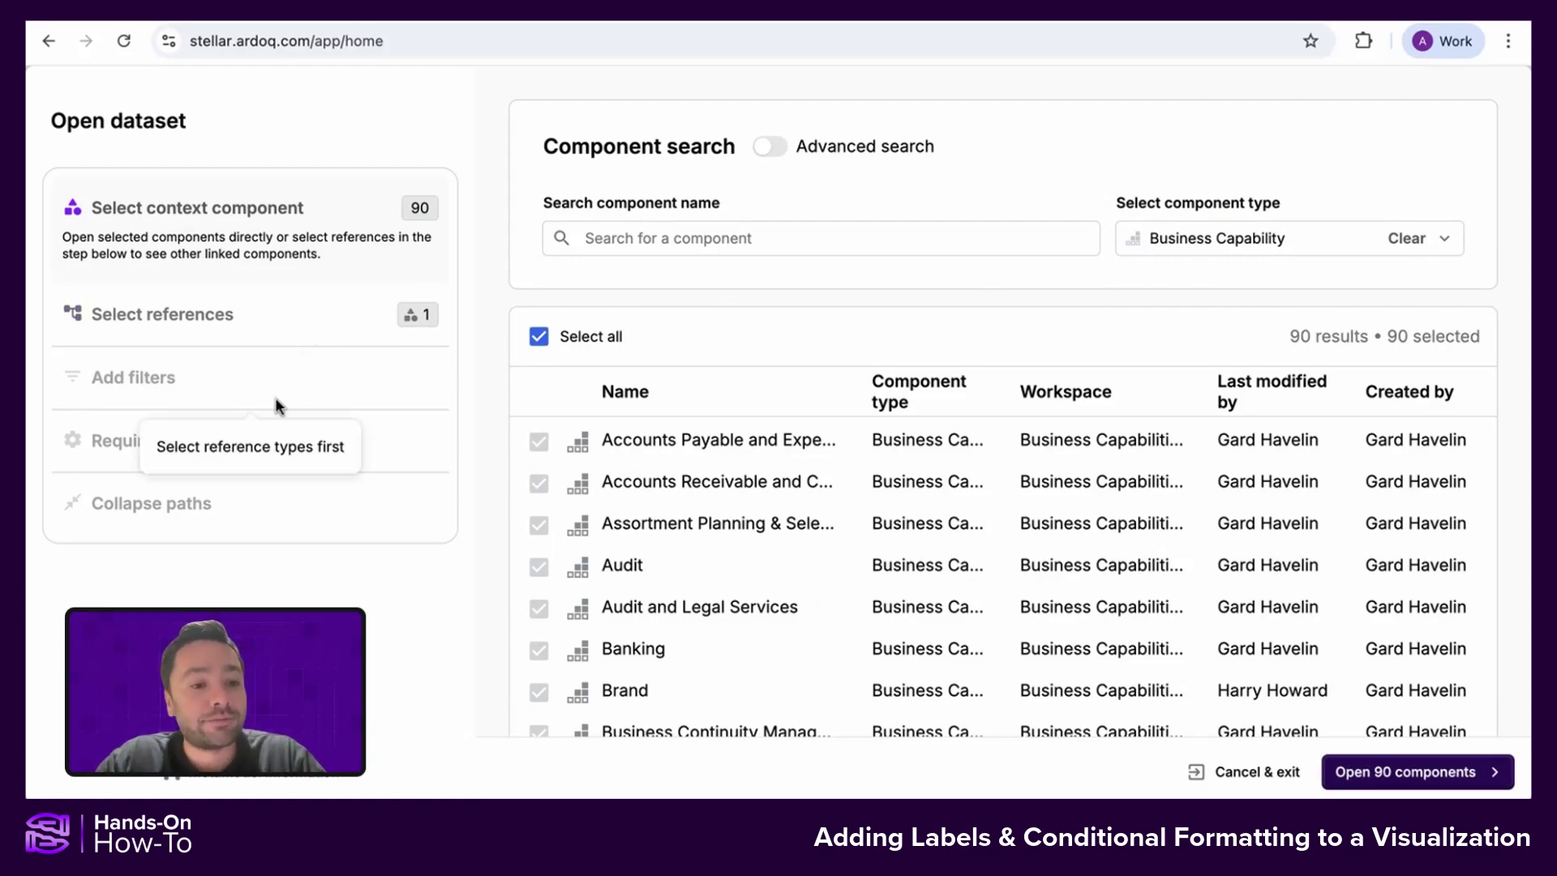
- Include the outgoing Is Realized By references from Business Capability to Application and open the dataset
left_click(173, 323)
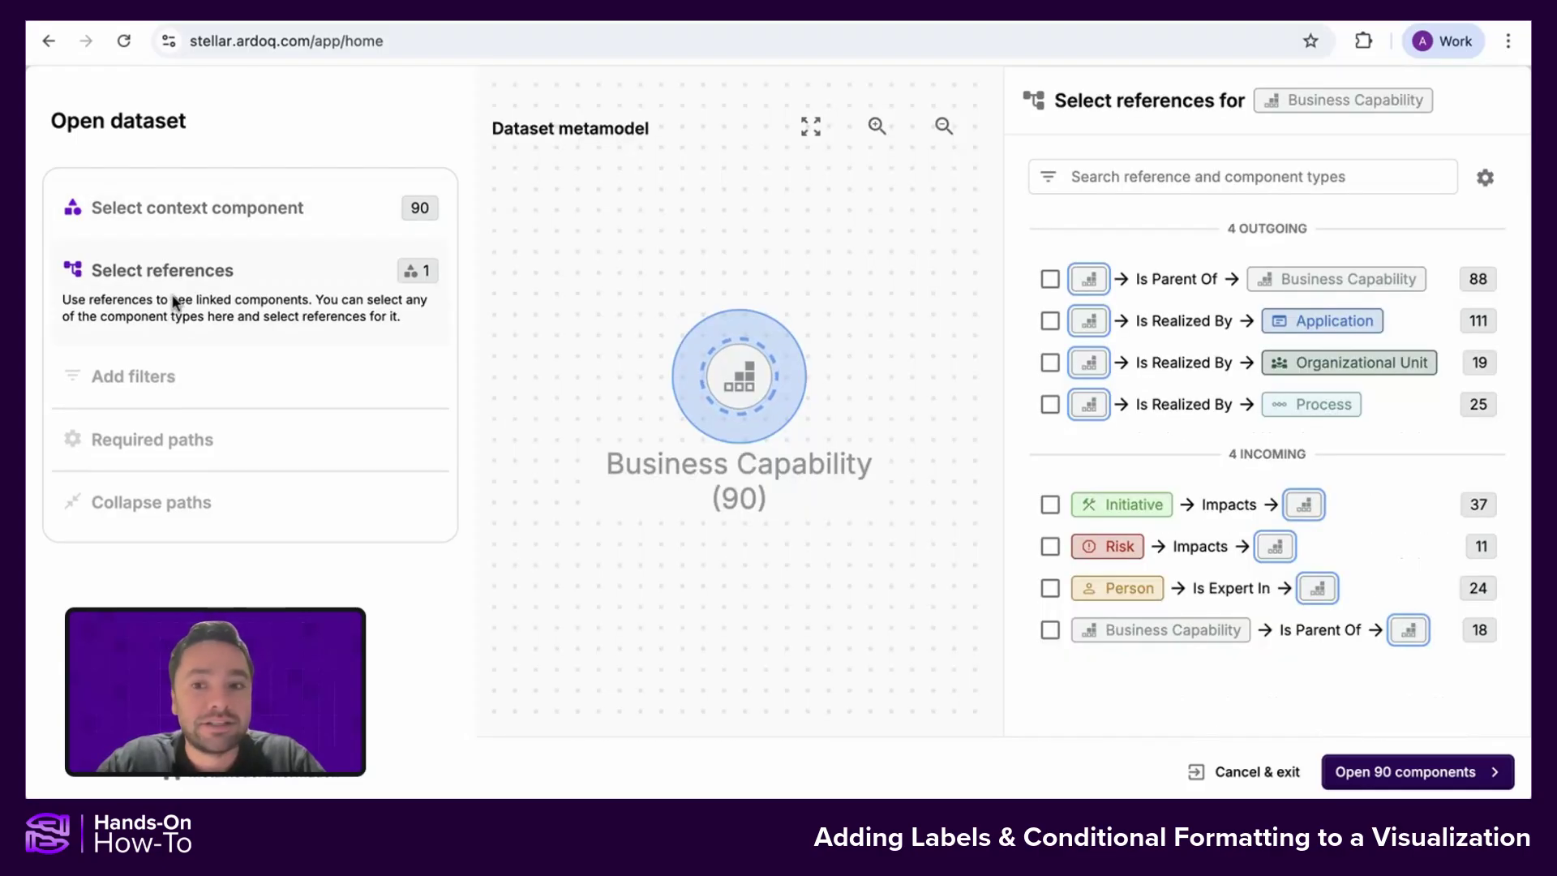
left_click(1050, 322)
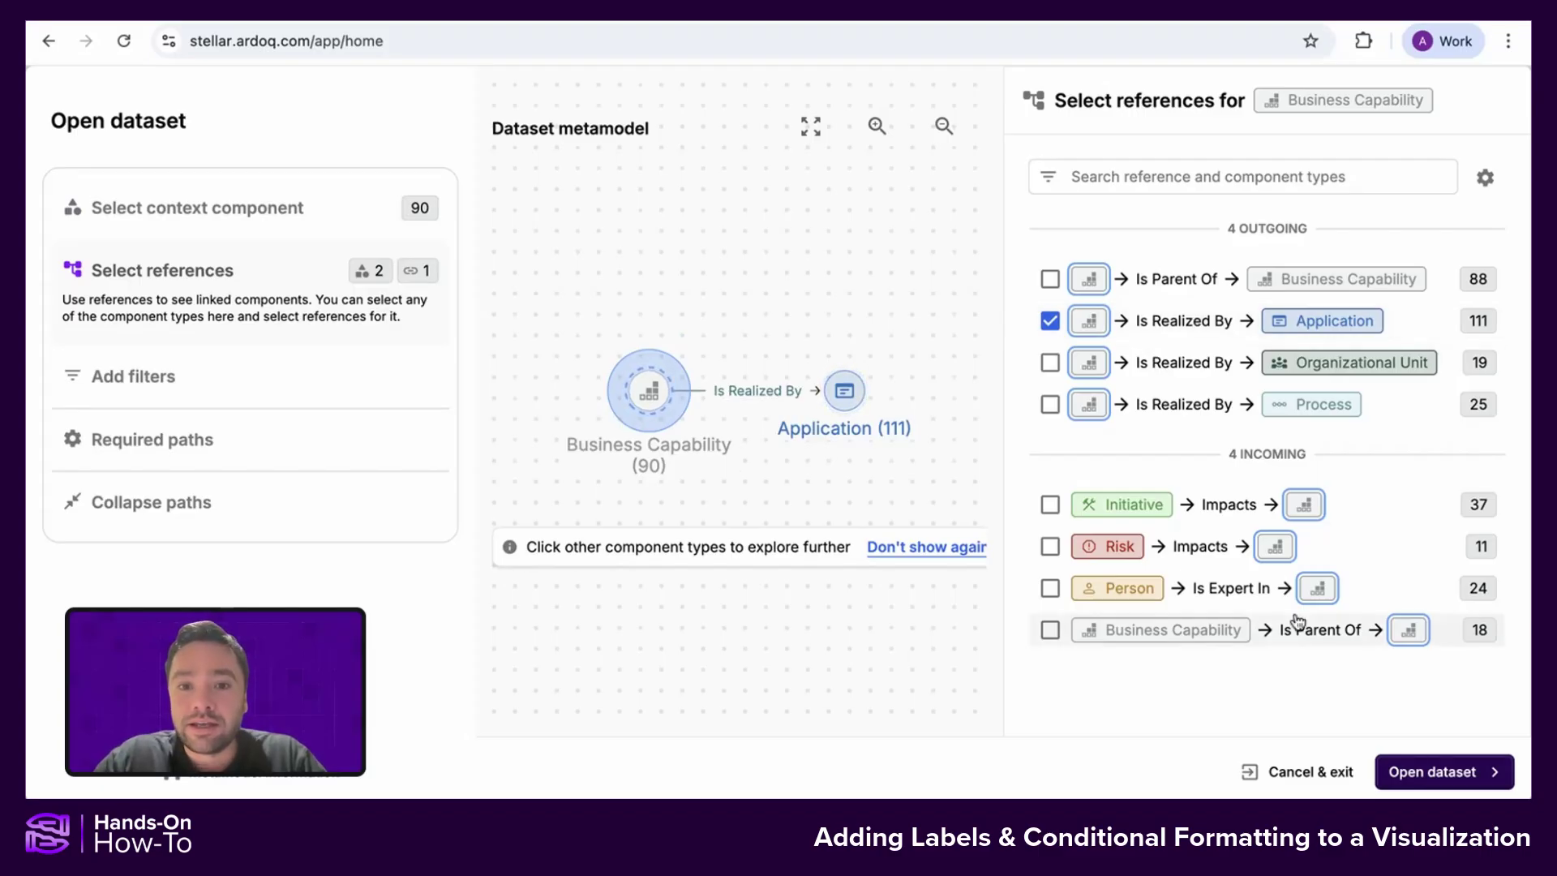
left_click(1415, 775)
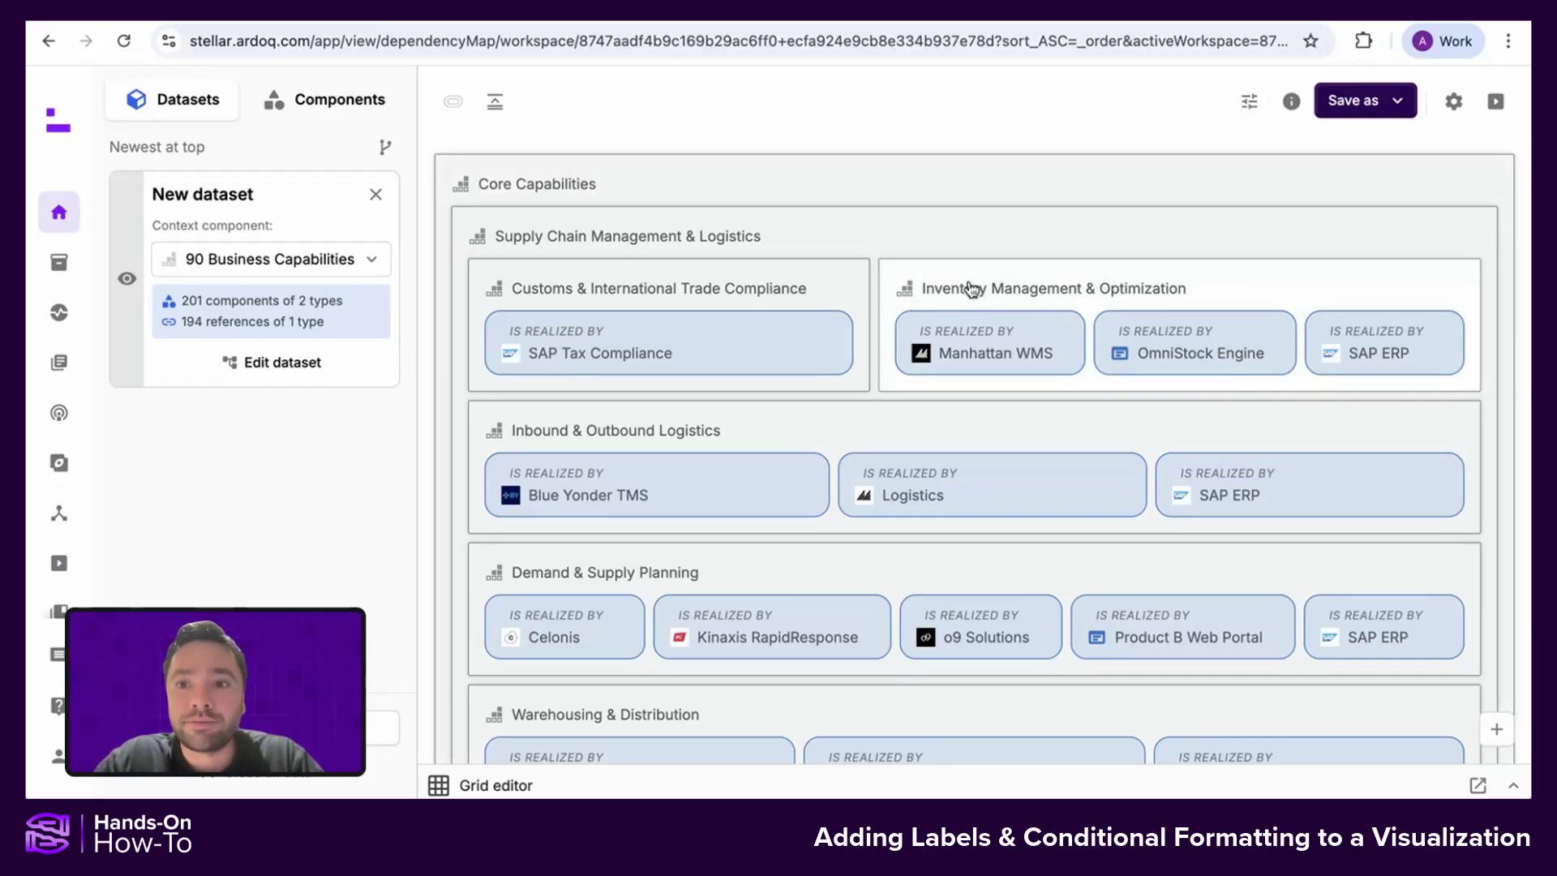
left_click(1249, 102)
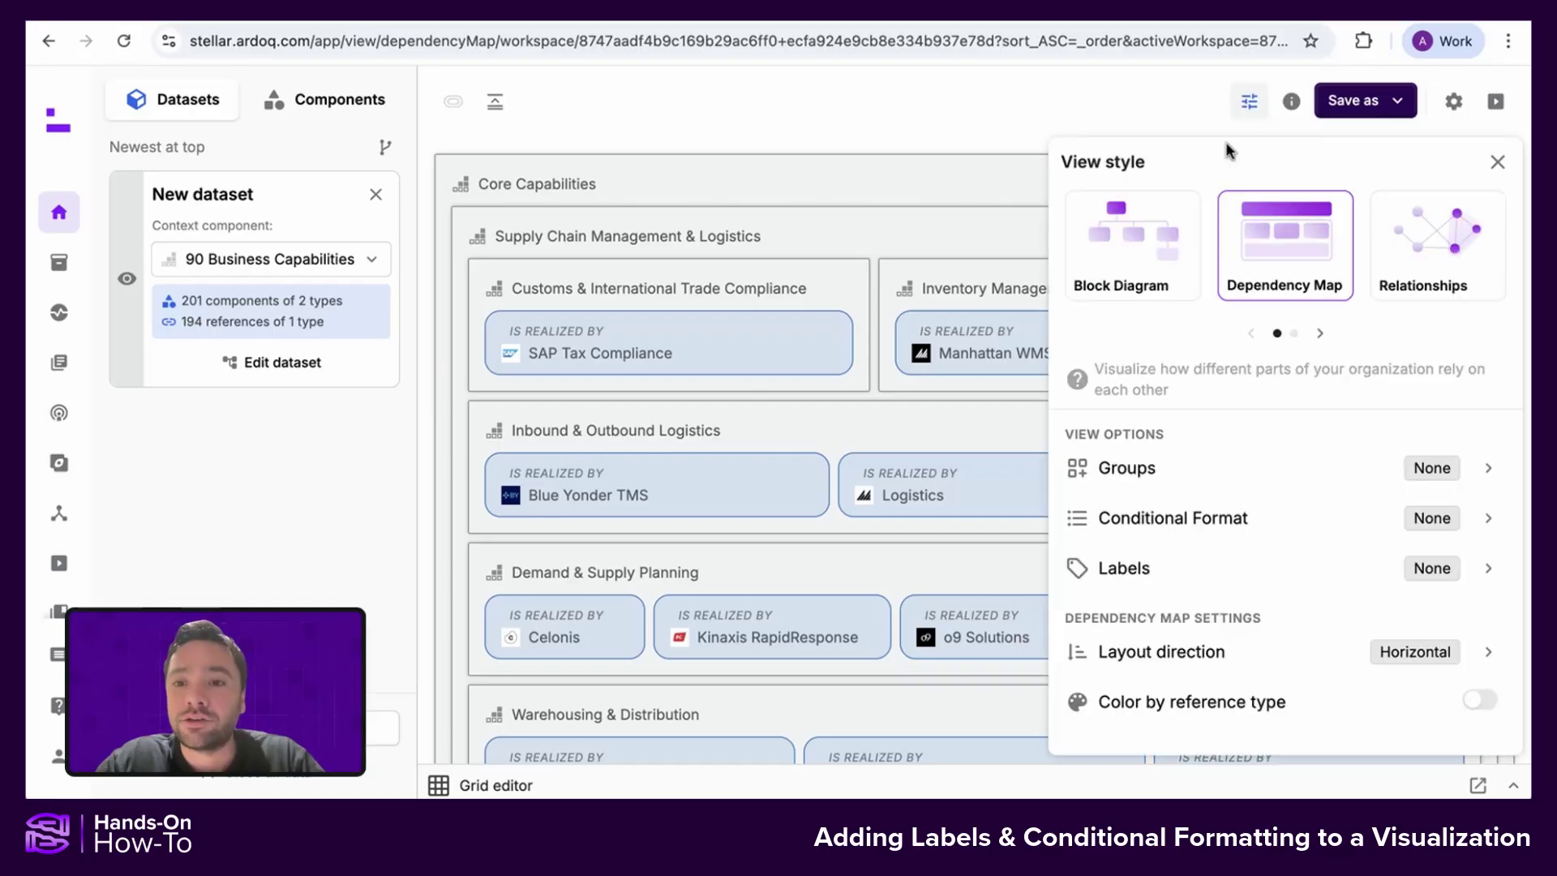
key("Escape")
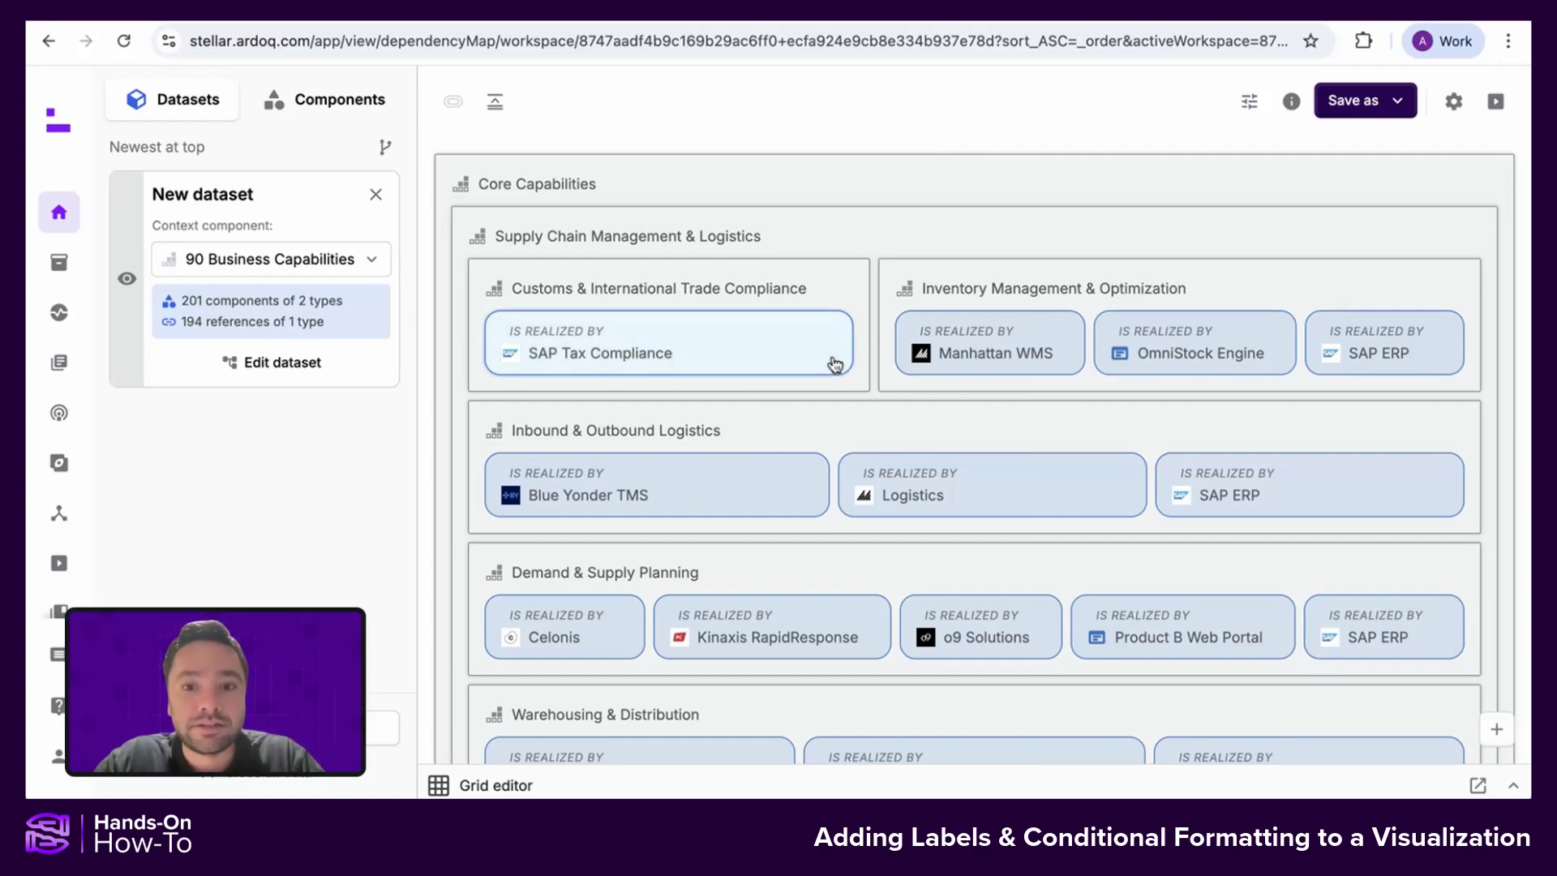
scroll(835, 364, "down", 4)
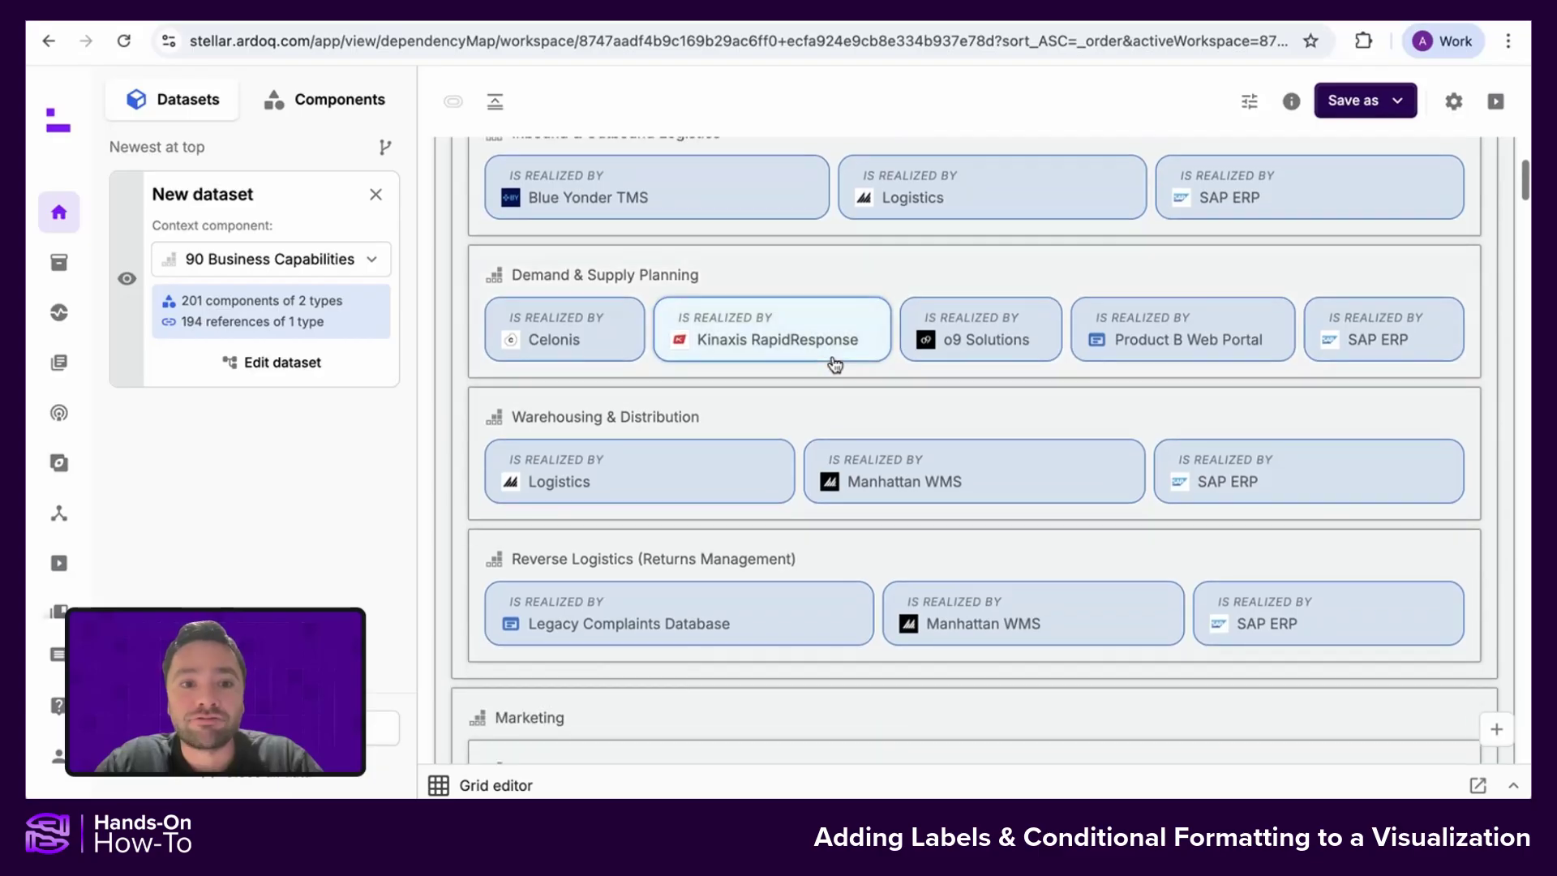
scroll(835, 365, "up", 2)
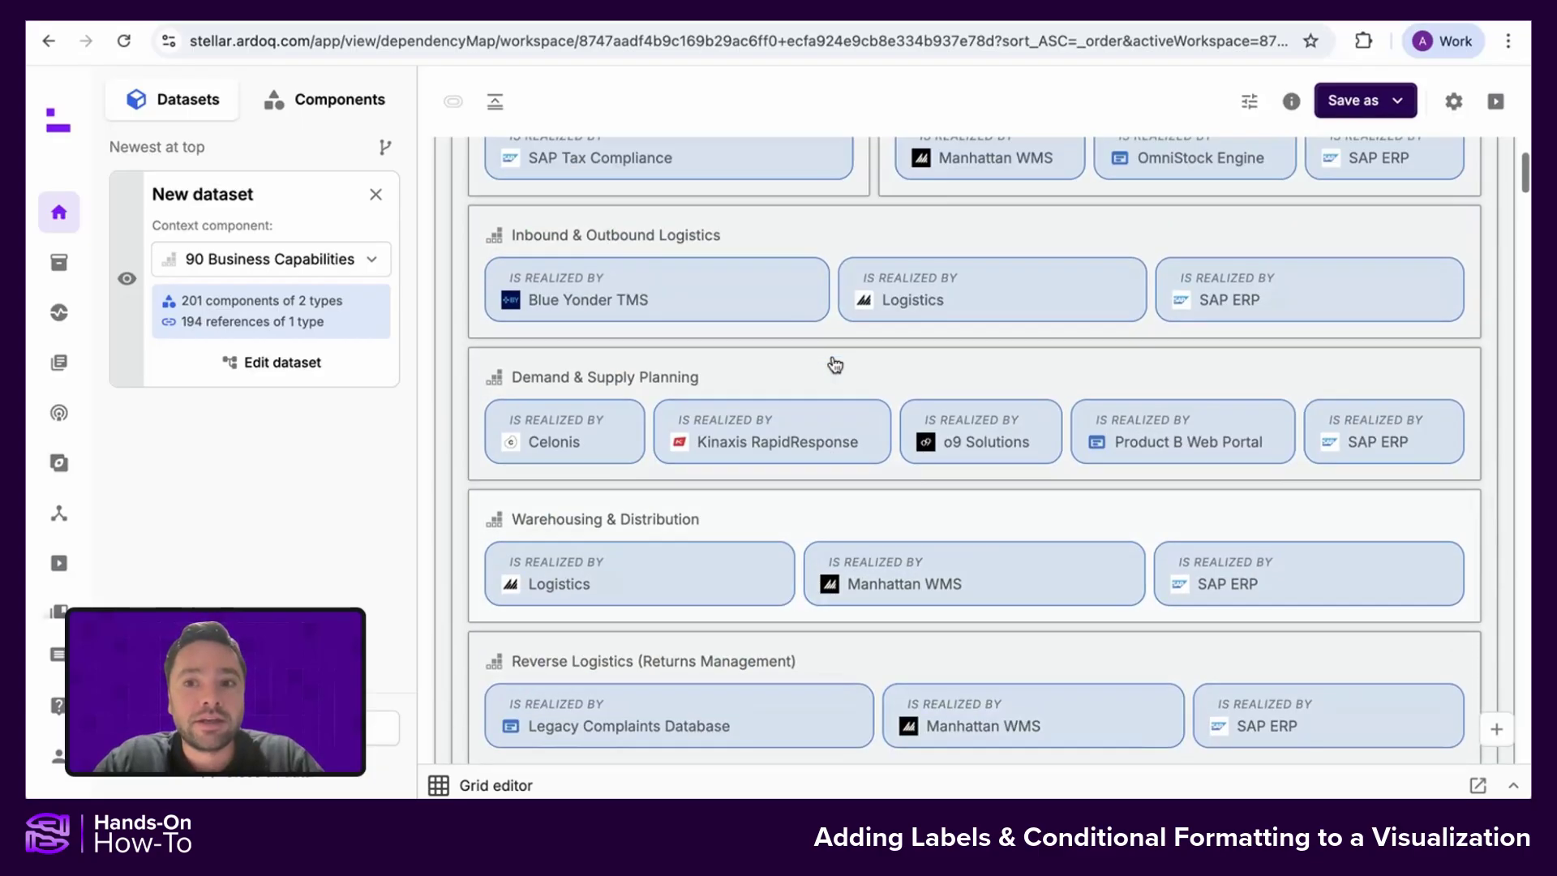
scroll(836, 364, "up", 3)
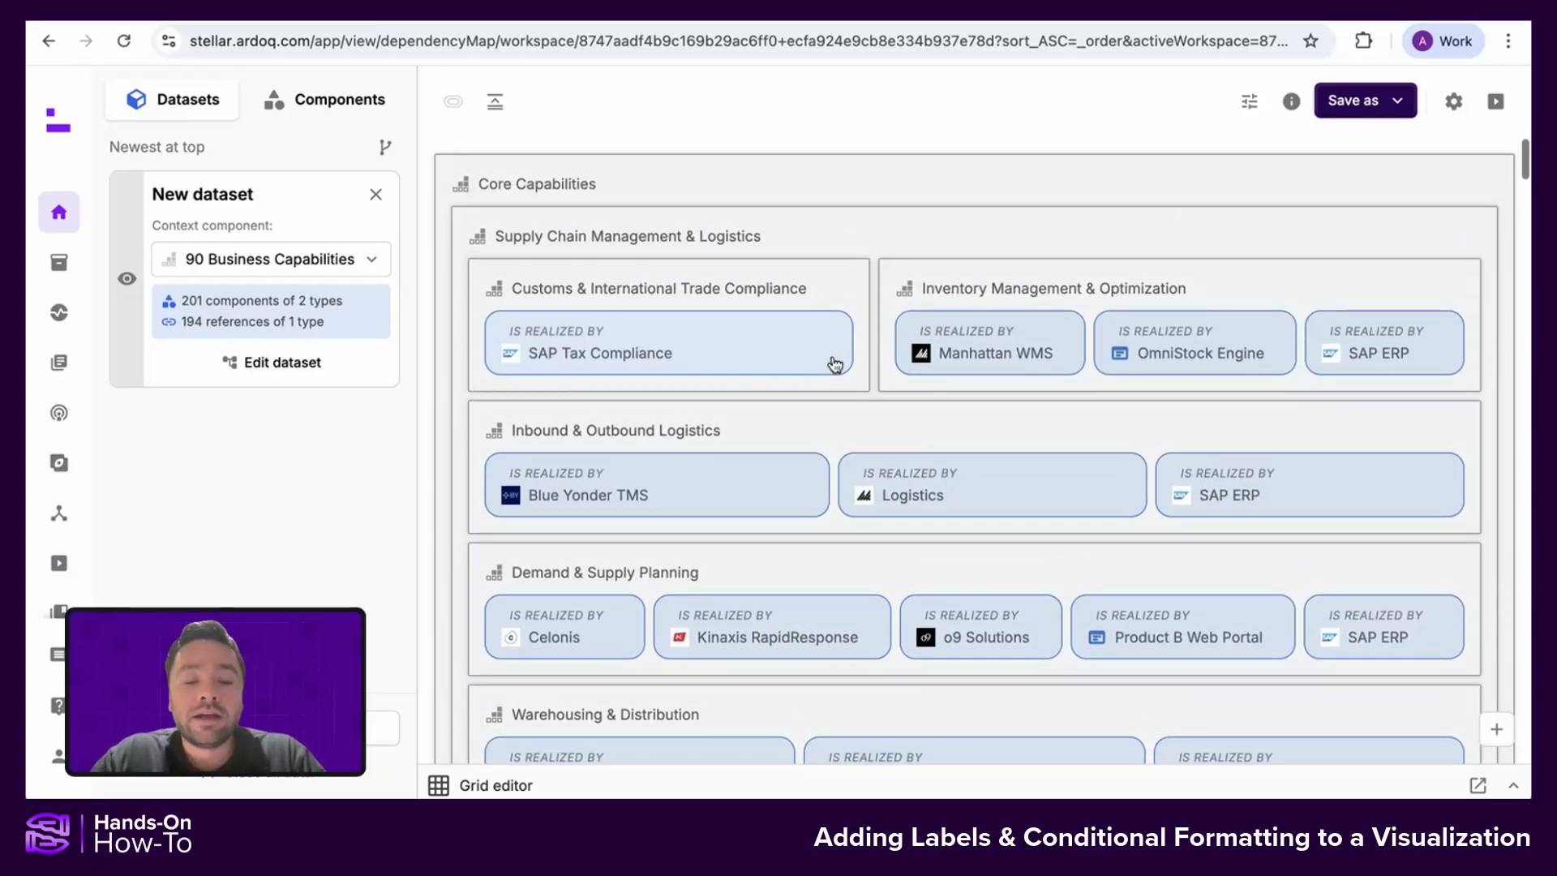
- Add a component label to the dependency map for the Application component type
left_click(1250, 106)
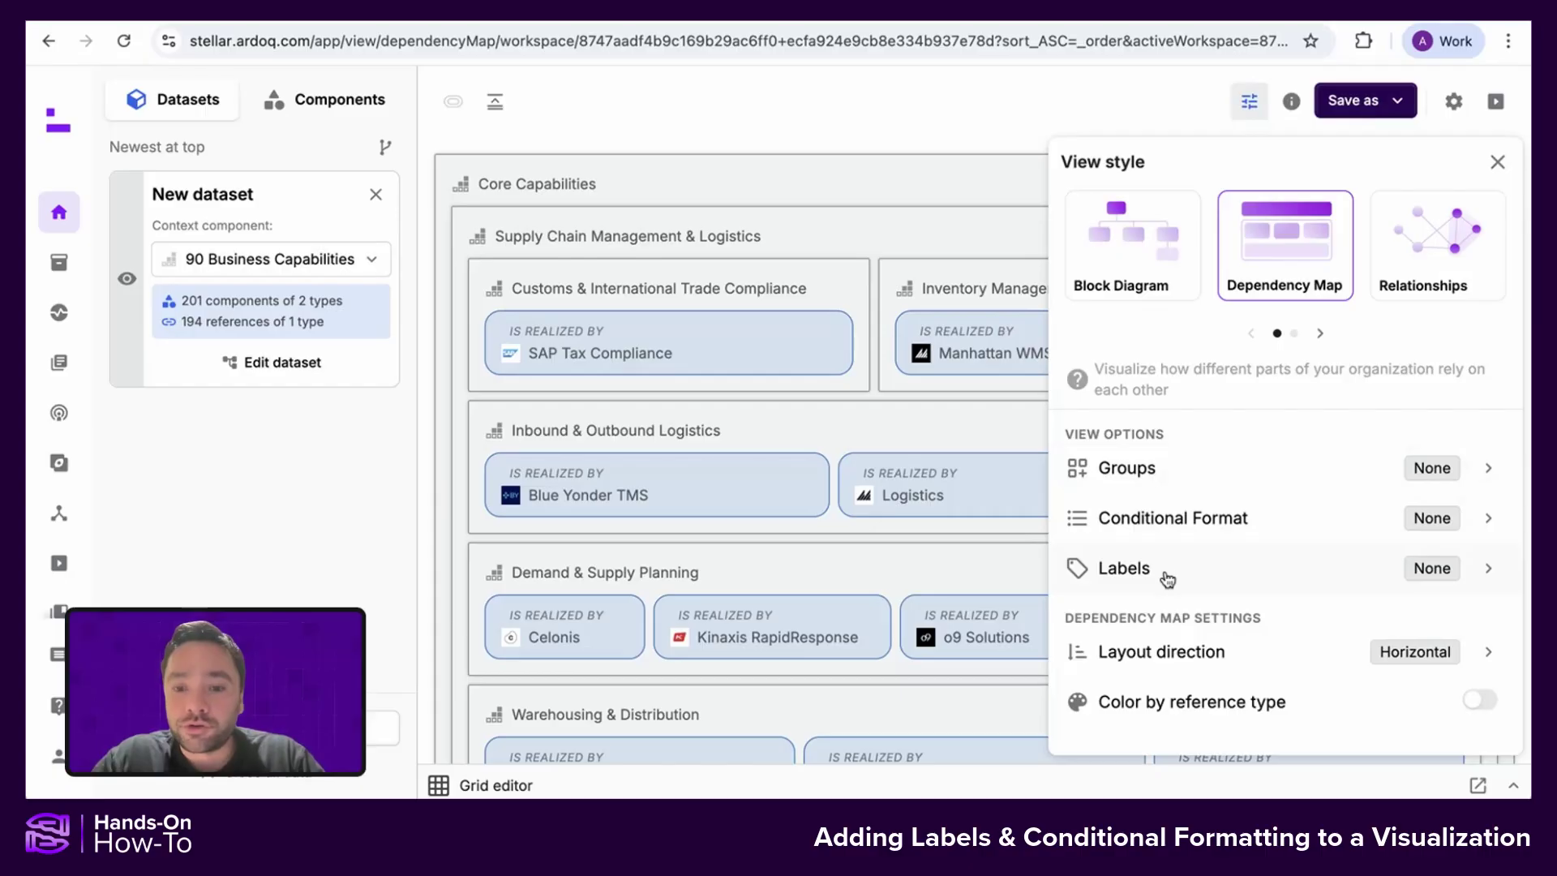
left_click(1216, 578)
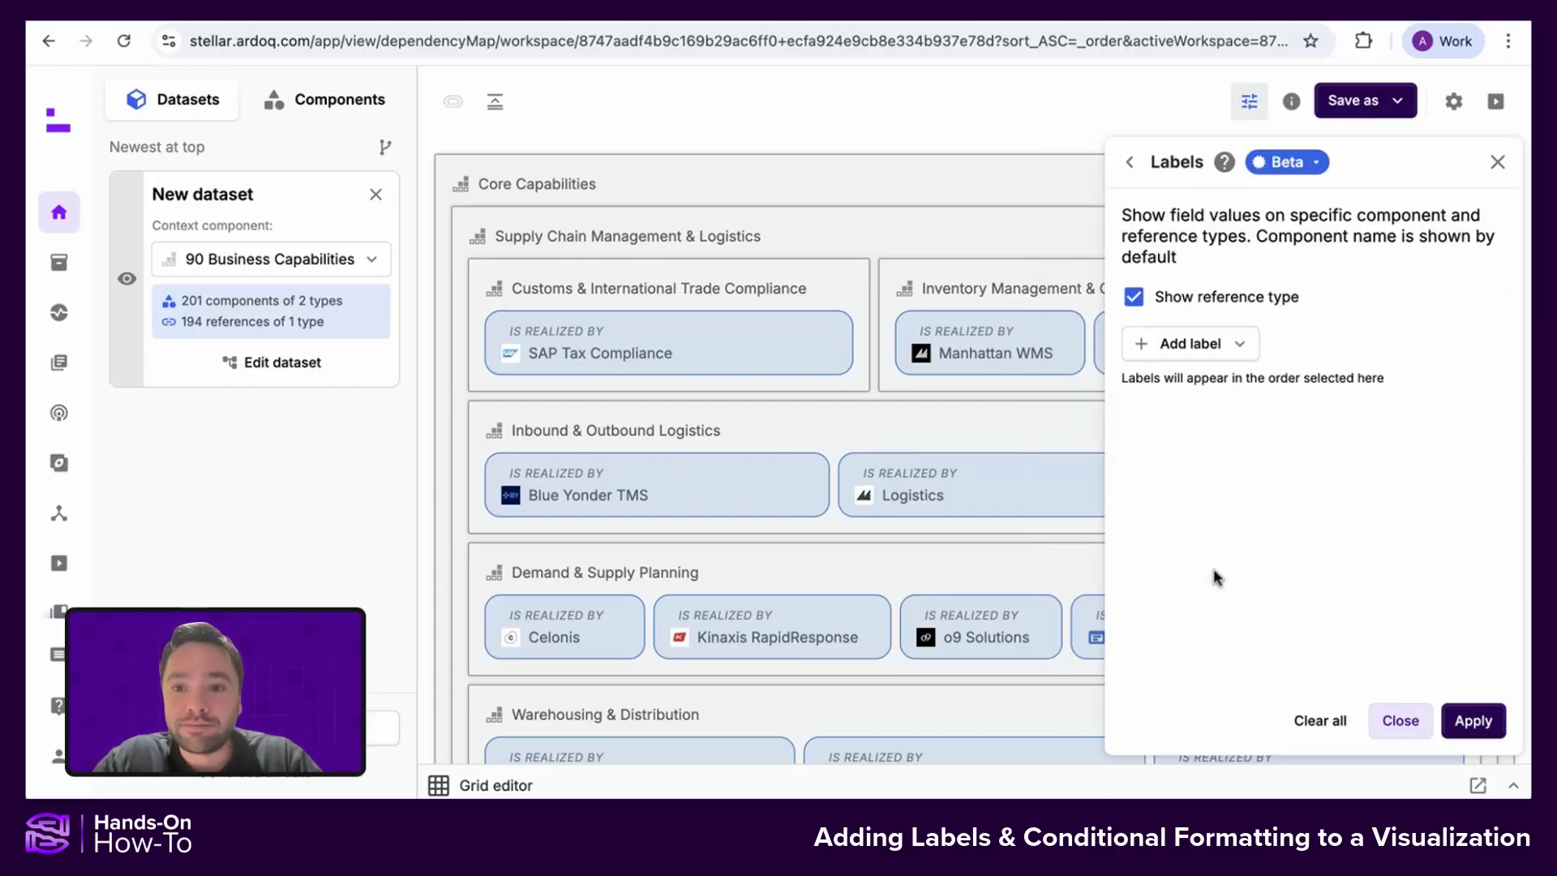
left_click(1211, 356)
left_click(1208, 394)
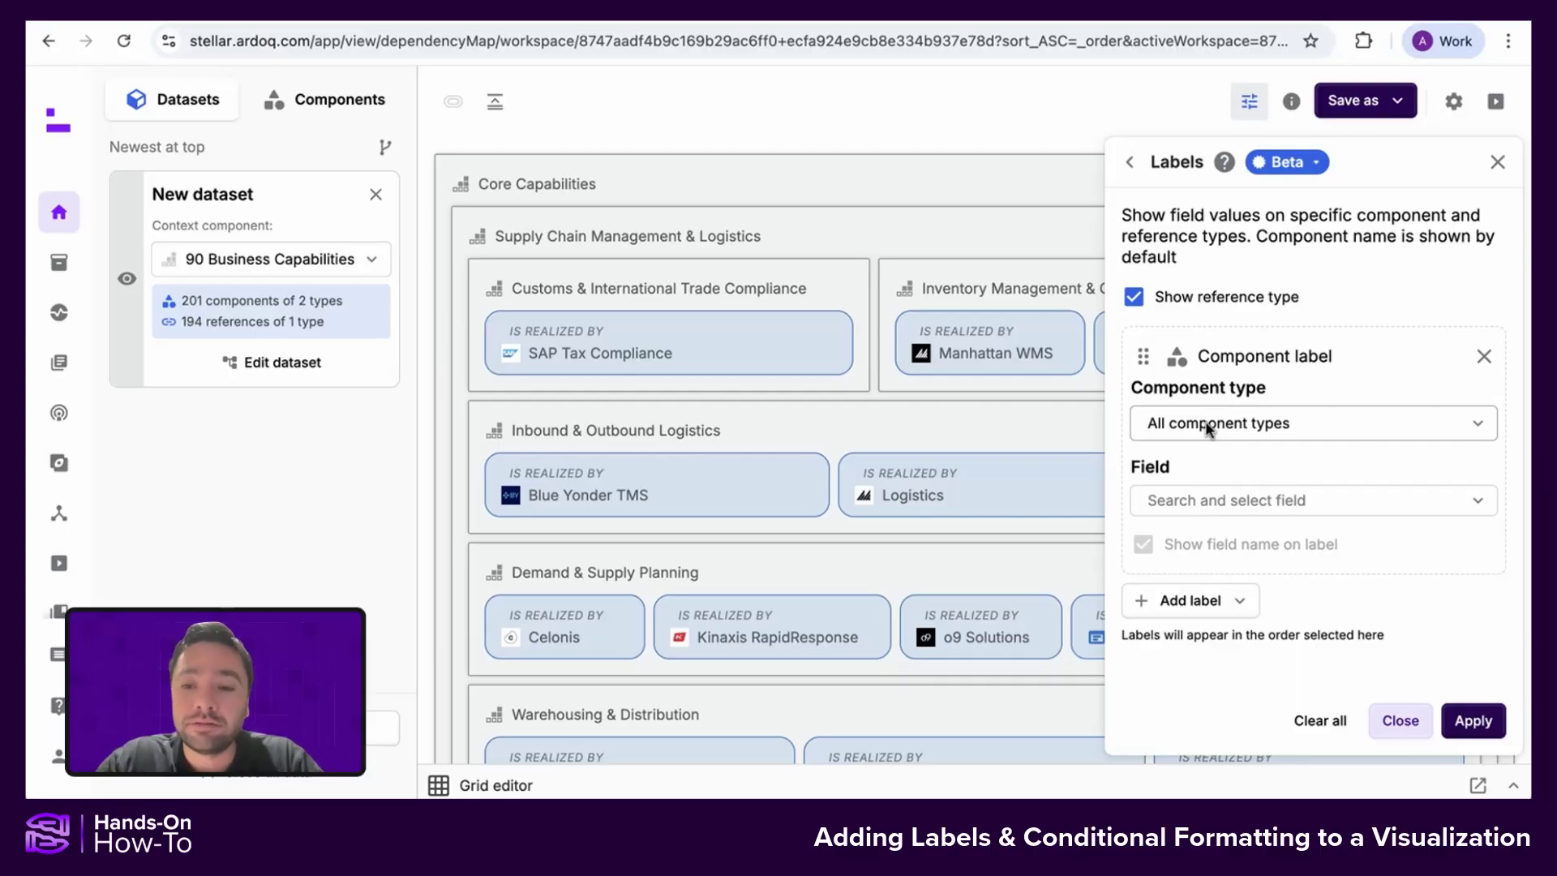
left_click(1209, 428)
left_click(1196, 572)
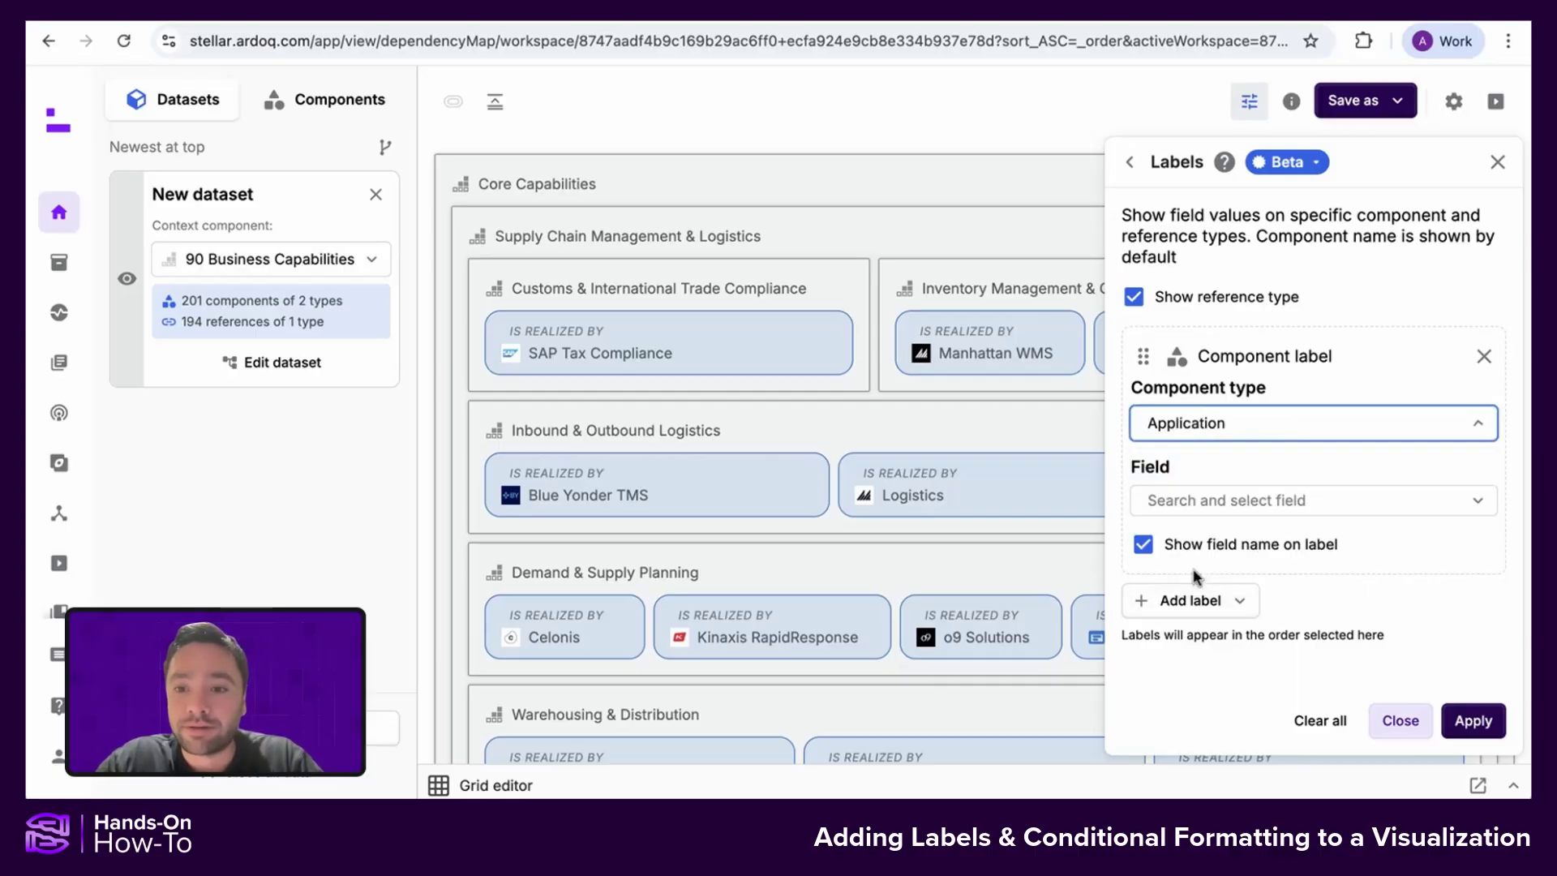
- Show the Total Cost and Lifecycle Phase fields on the Application label, then apply the labels and close the settings
left_click(1221, 503)
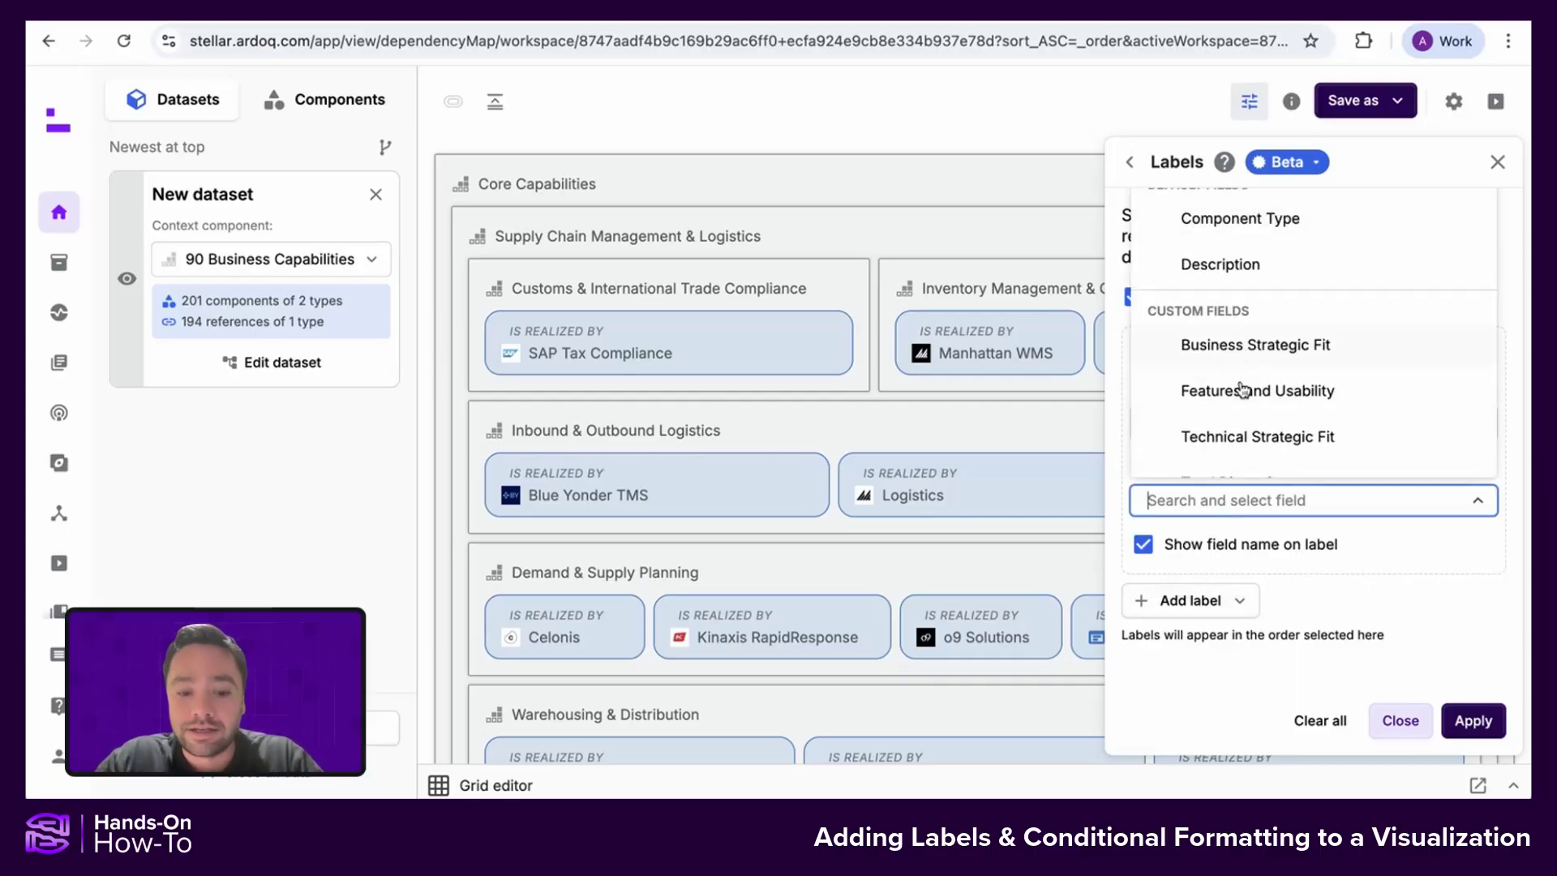
type("tot")
left_click(1239, 452)
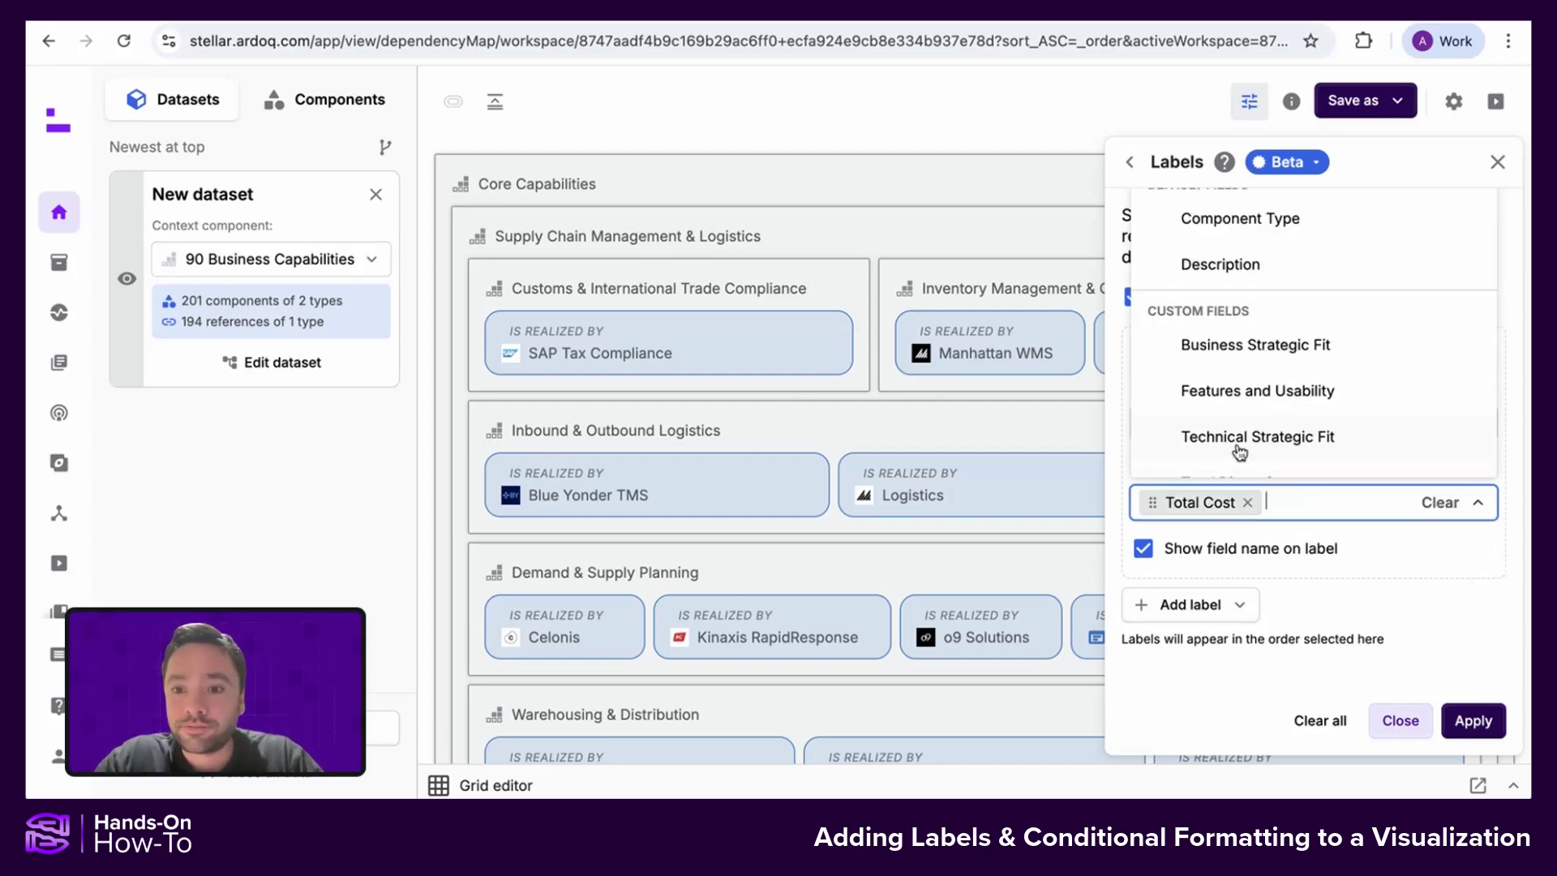
type("lif")
left_click(1288, 455)
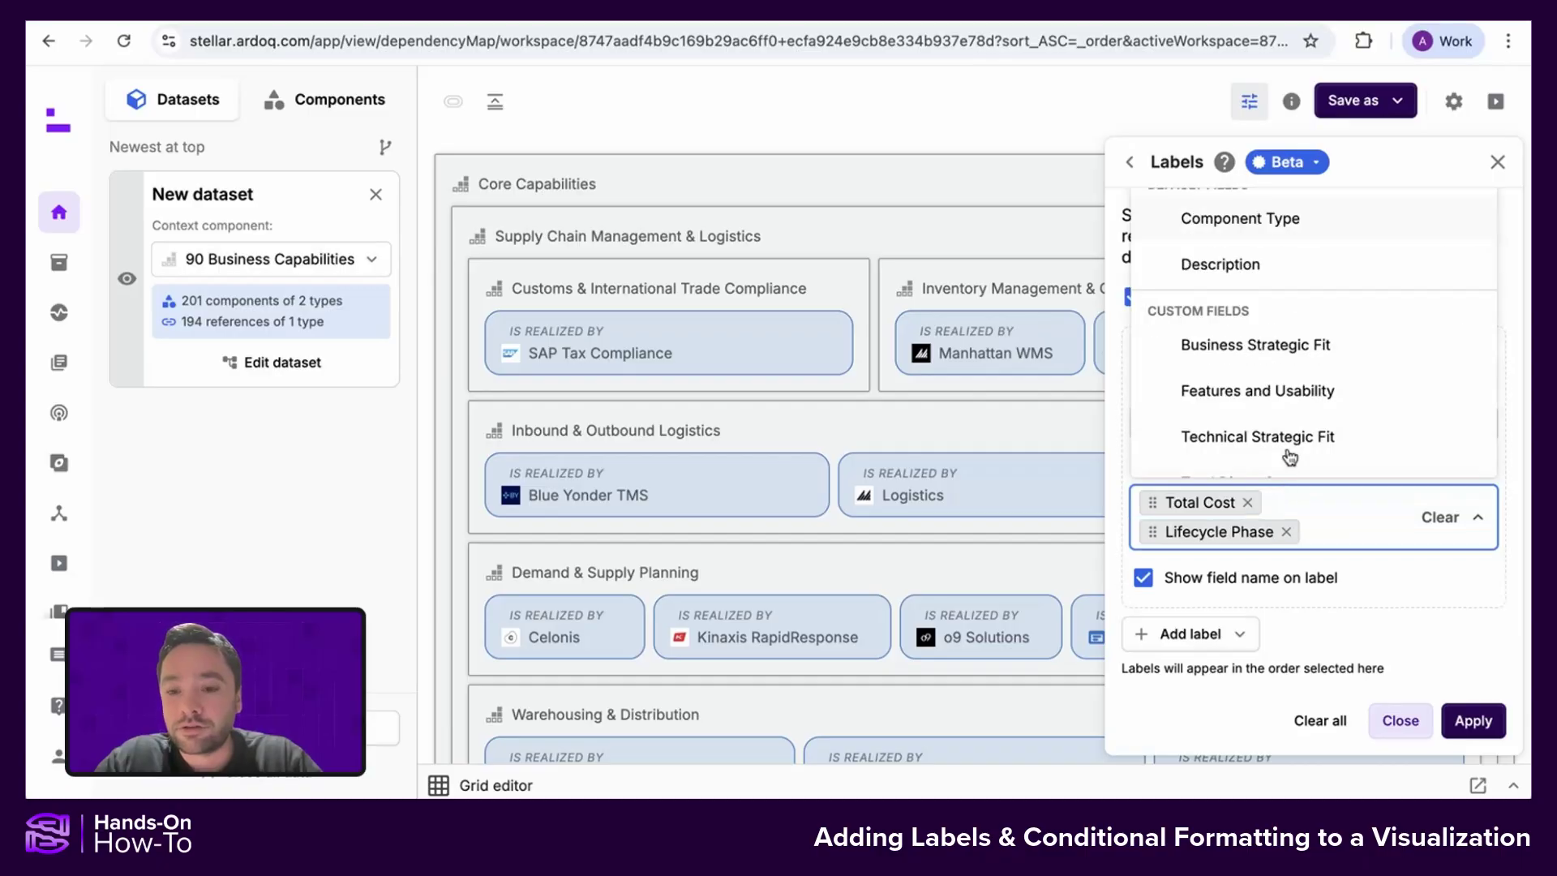
left_click(1367, 602)
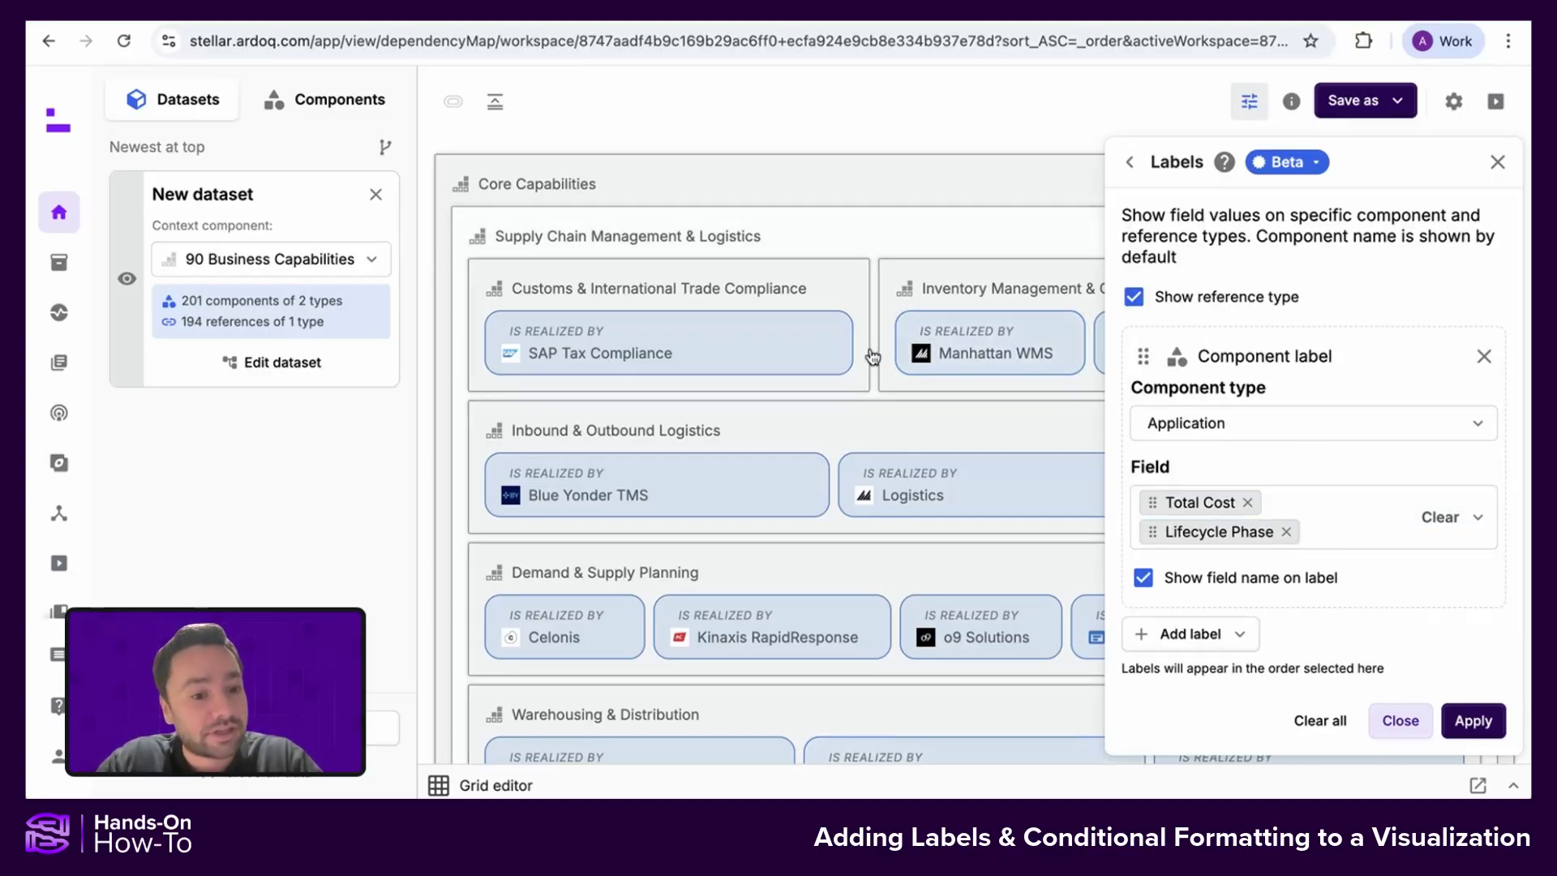
left_click(1474, 721)
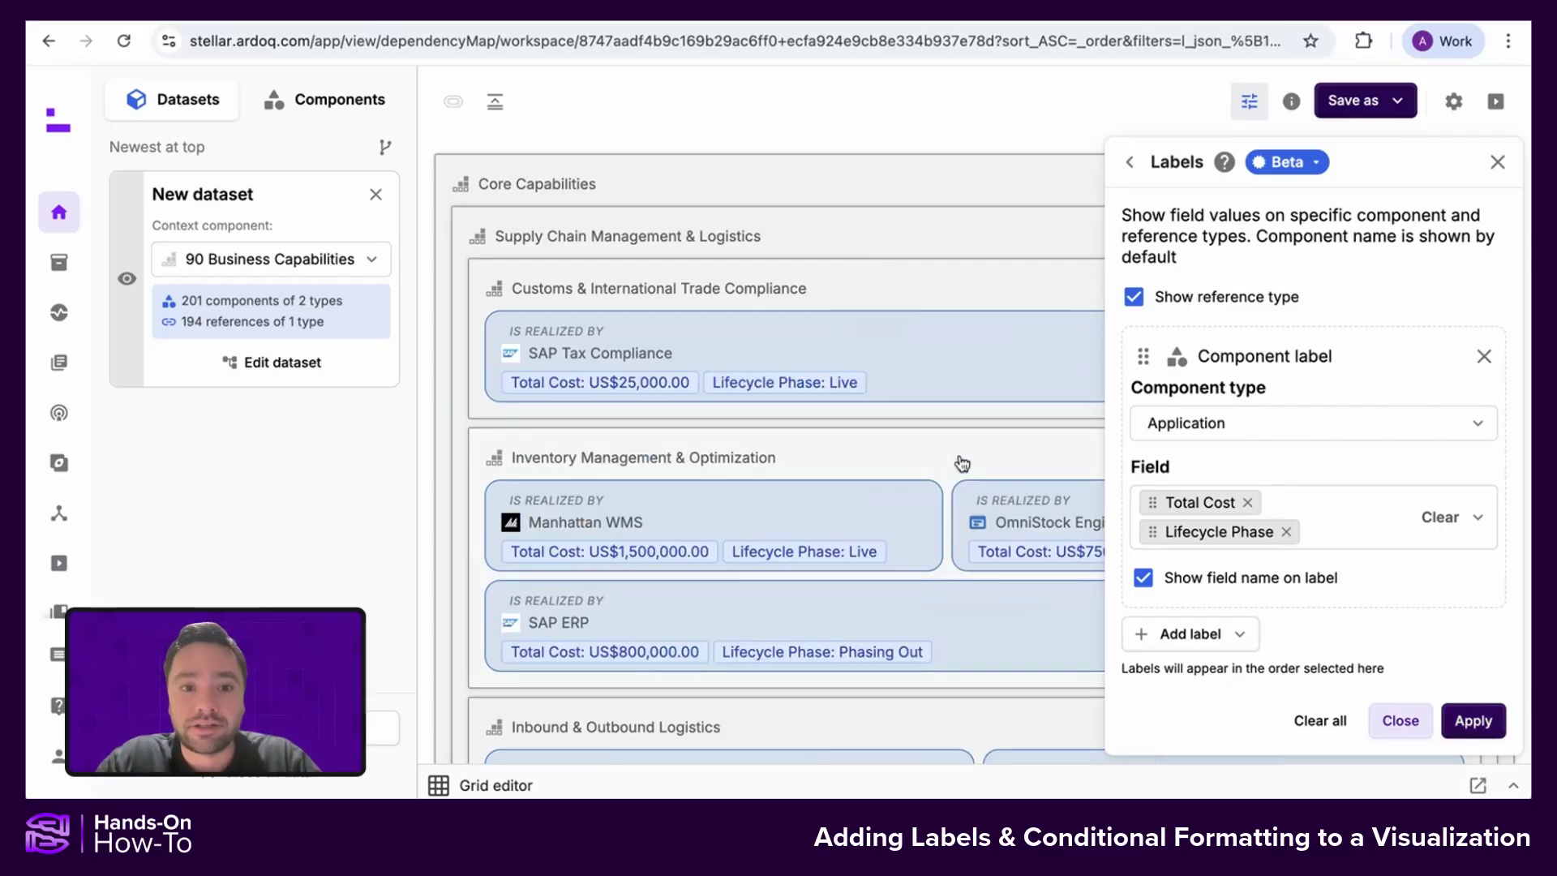
left_click(1499, 165)
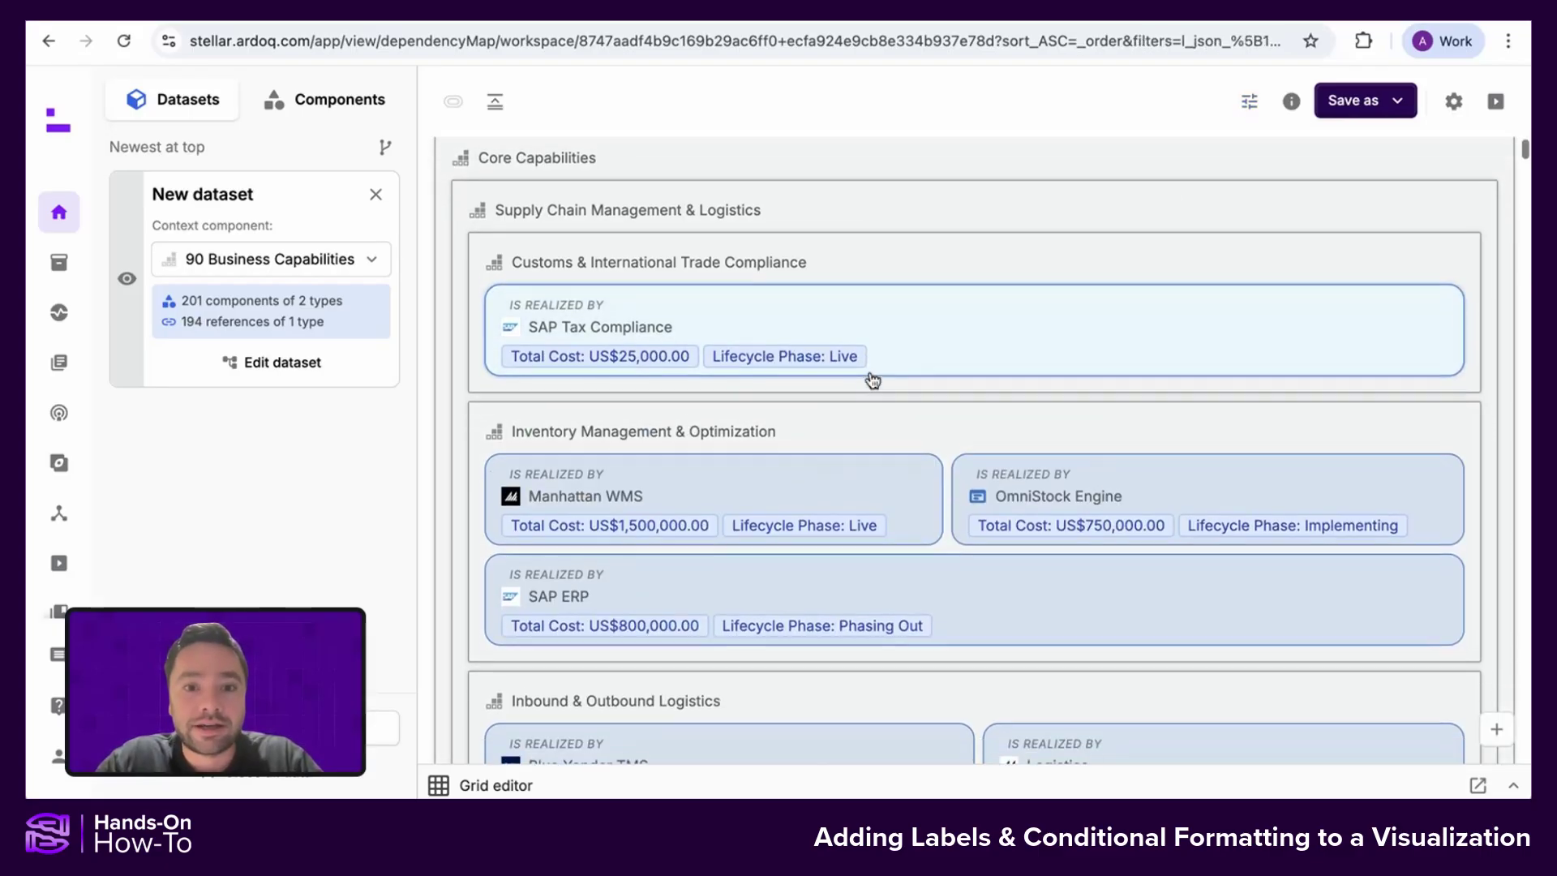
mouse_move(614, 360)
scroll(614, 360, "down", 3)
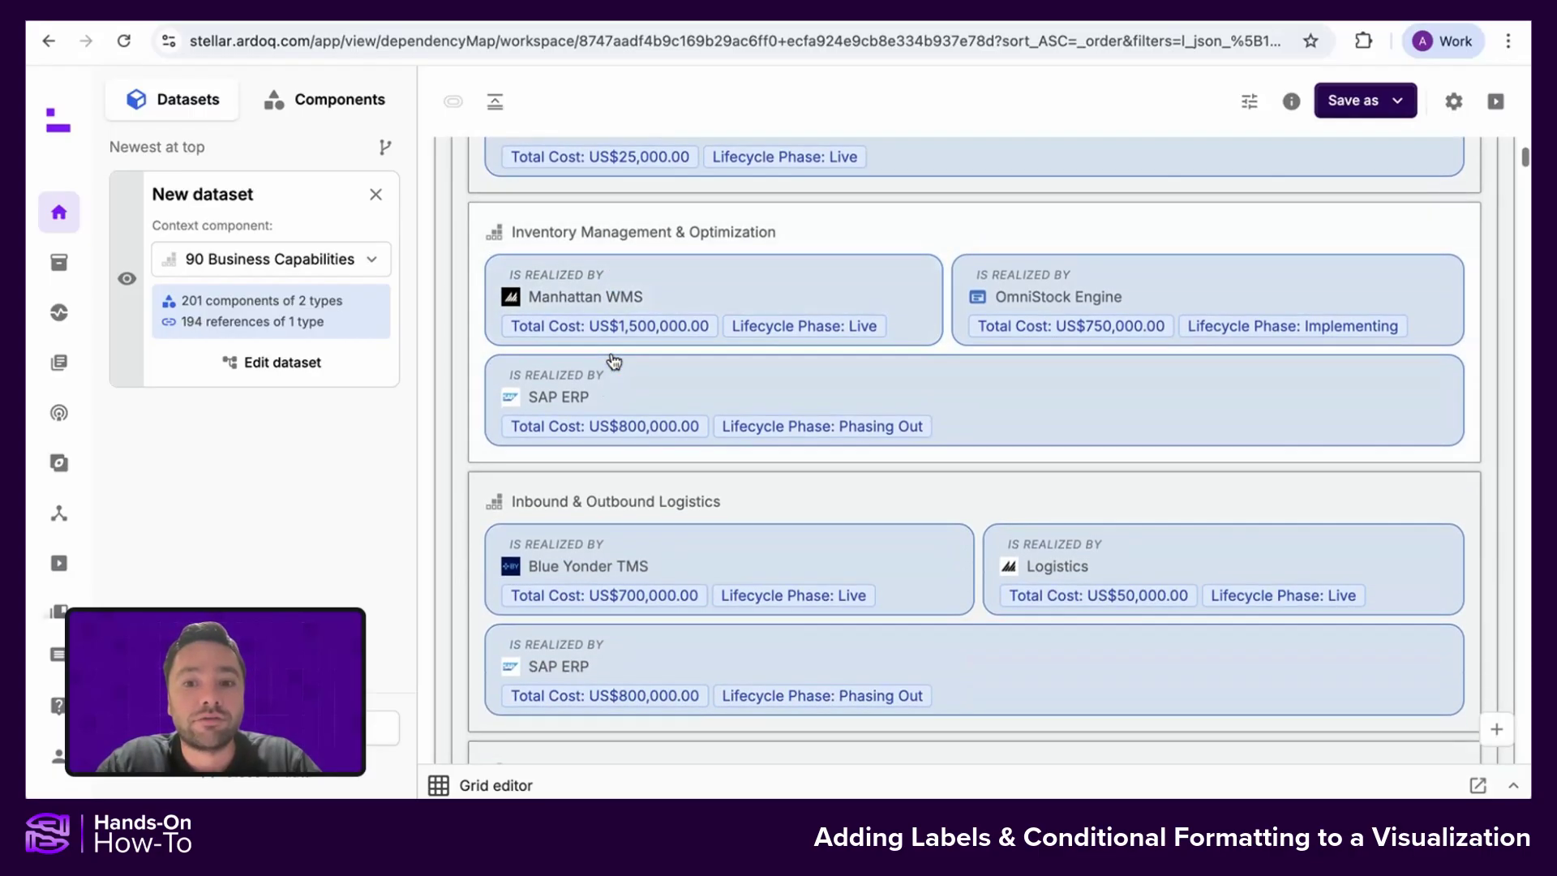
scroll(760, 413, "down", 3)
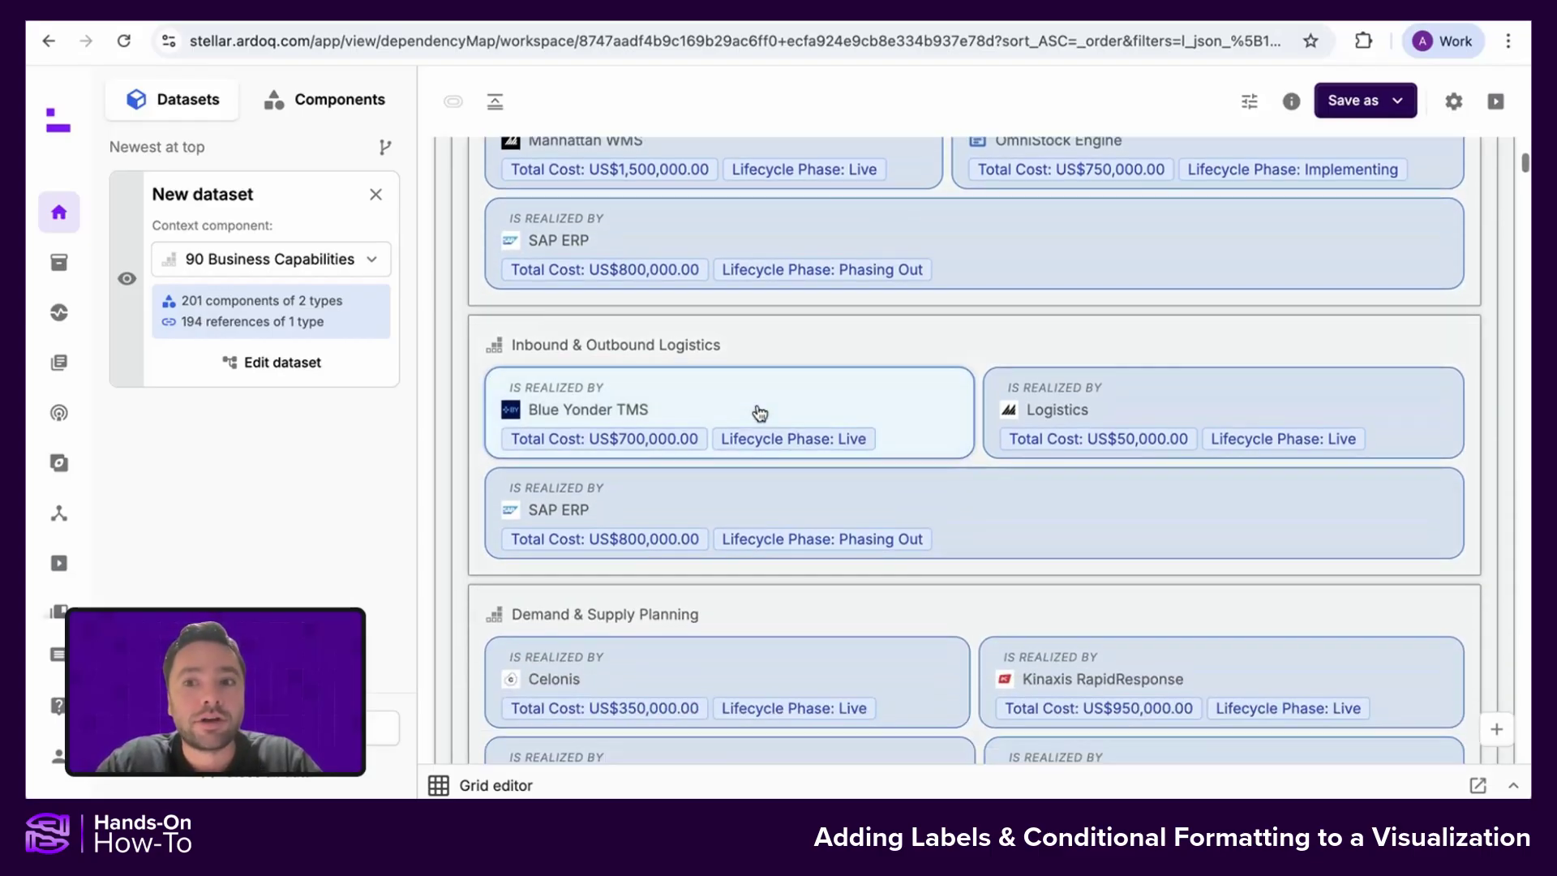
scroll(760, 413, "up", 5)
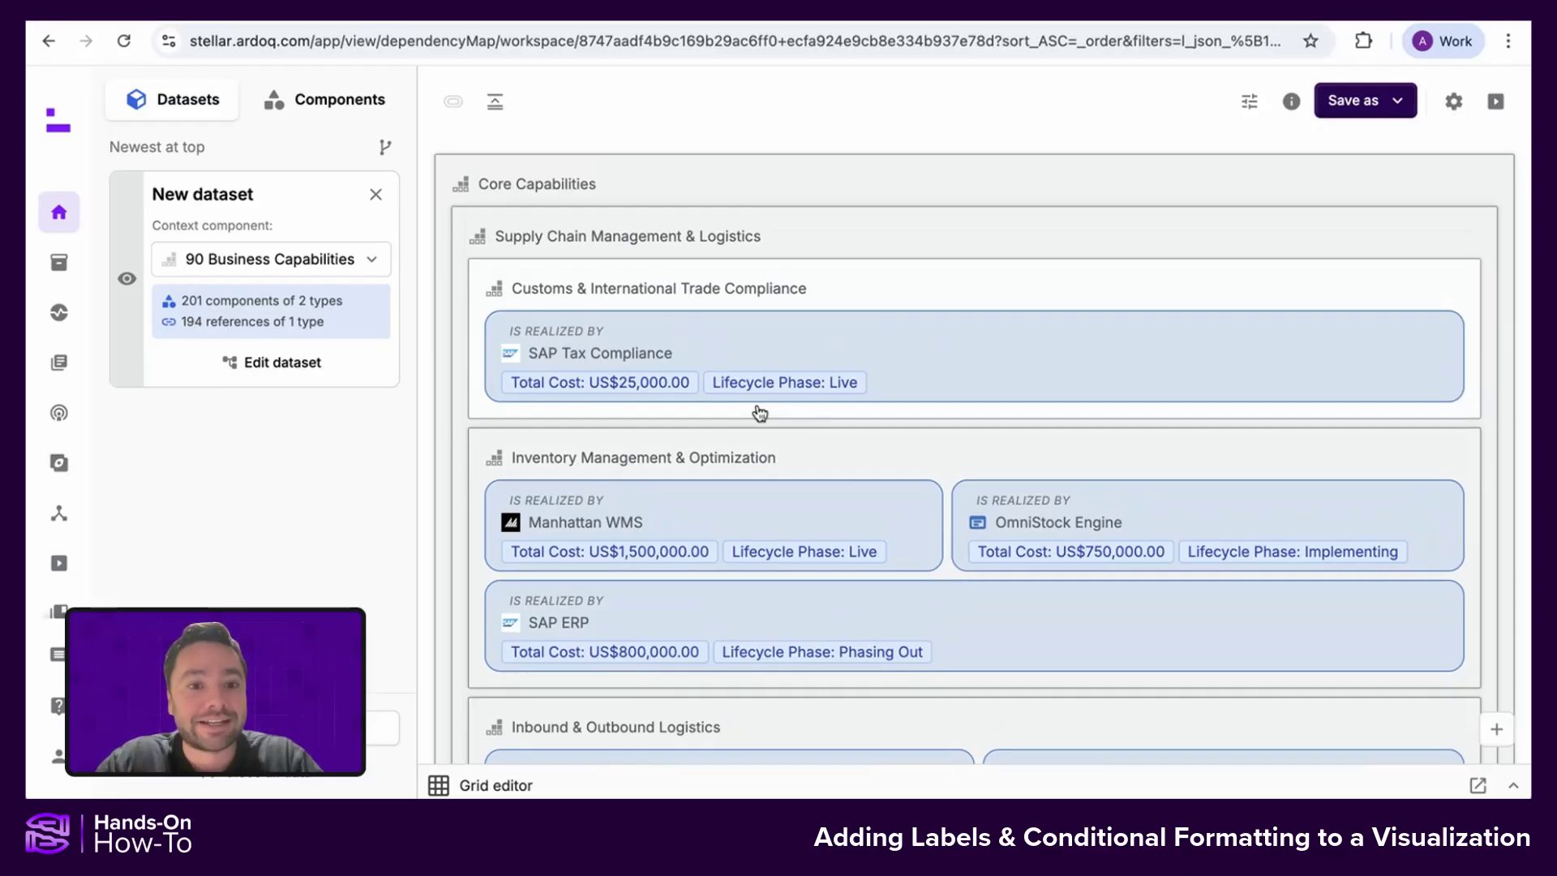
scroll(760, 413, "down", 6)
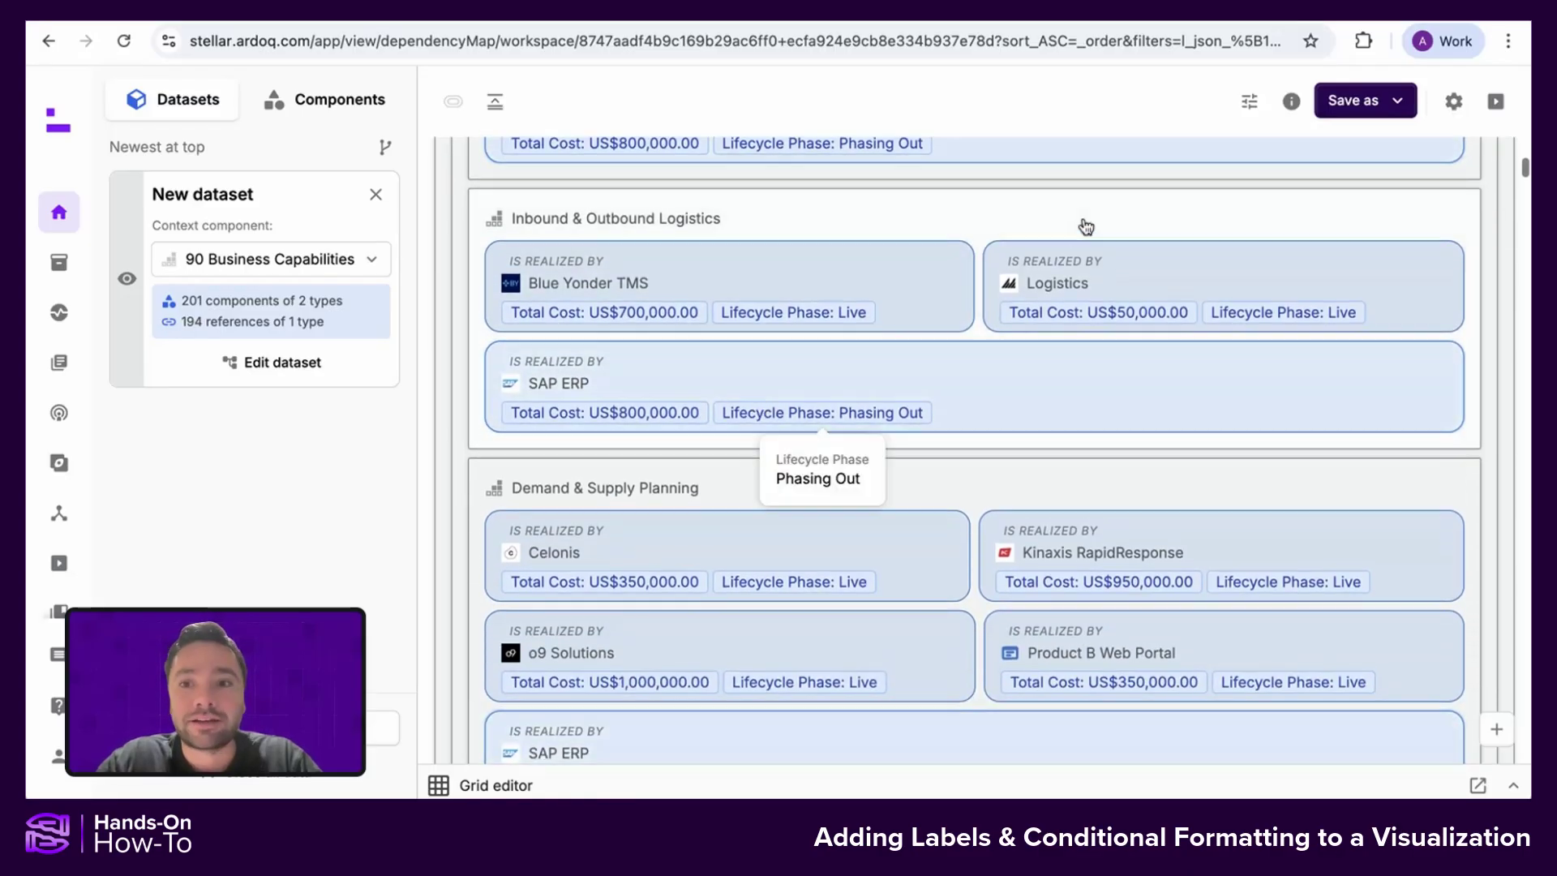
- Add a component conditional formatting rule that highlights components whose Strategic Rating equals Eliminate
left_click(1249, 103)
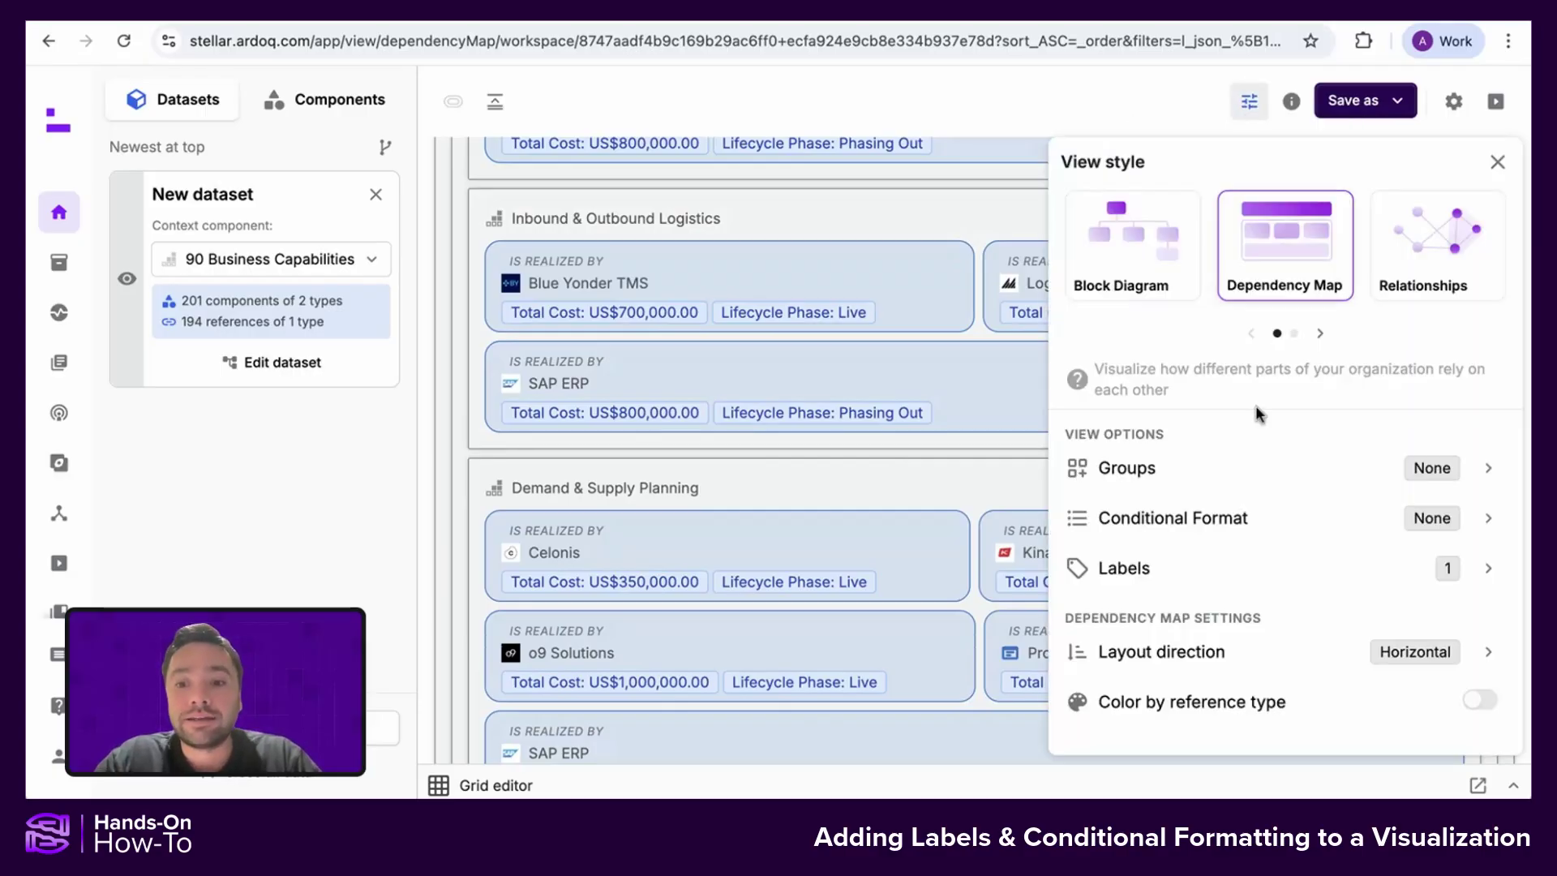
left_click(1295, 511)
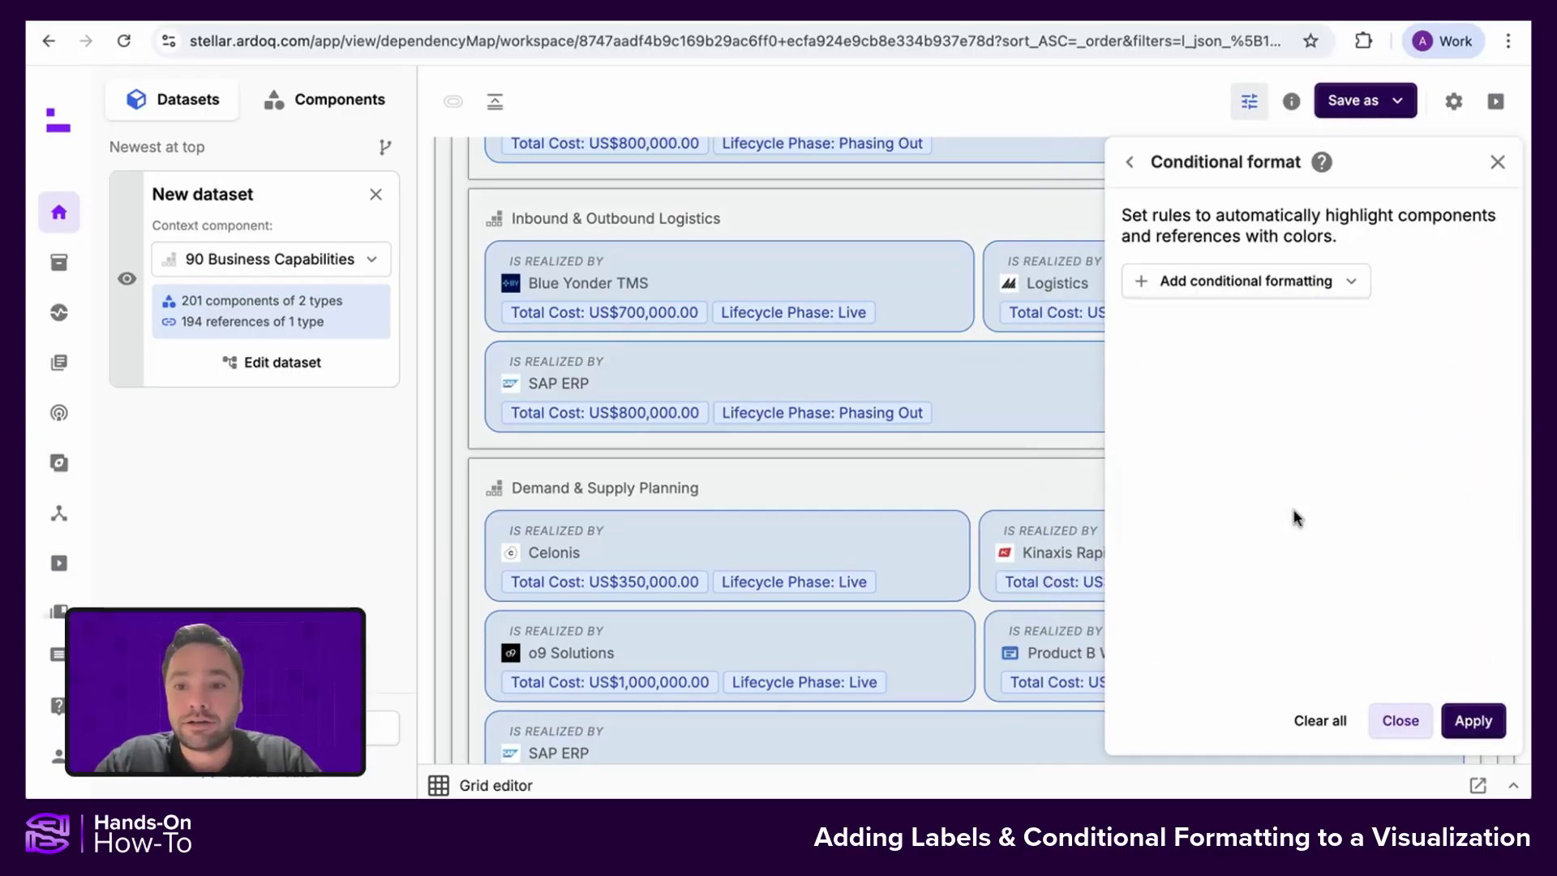
left_click(1273, 284)
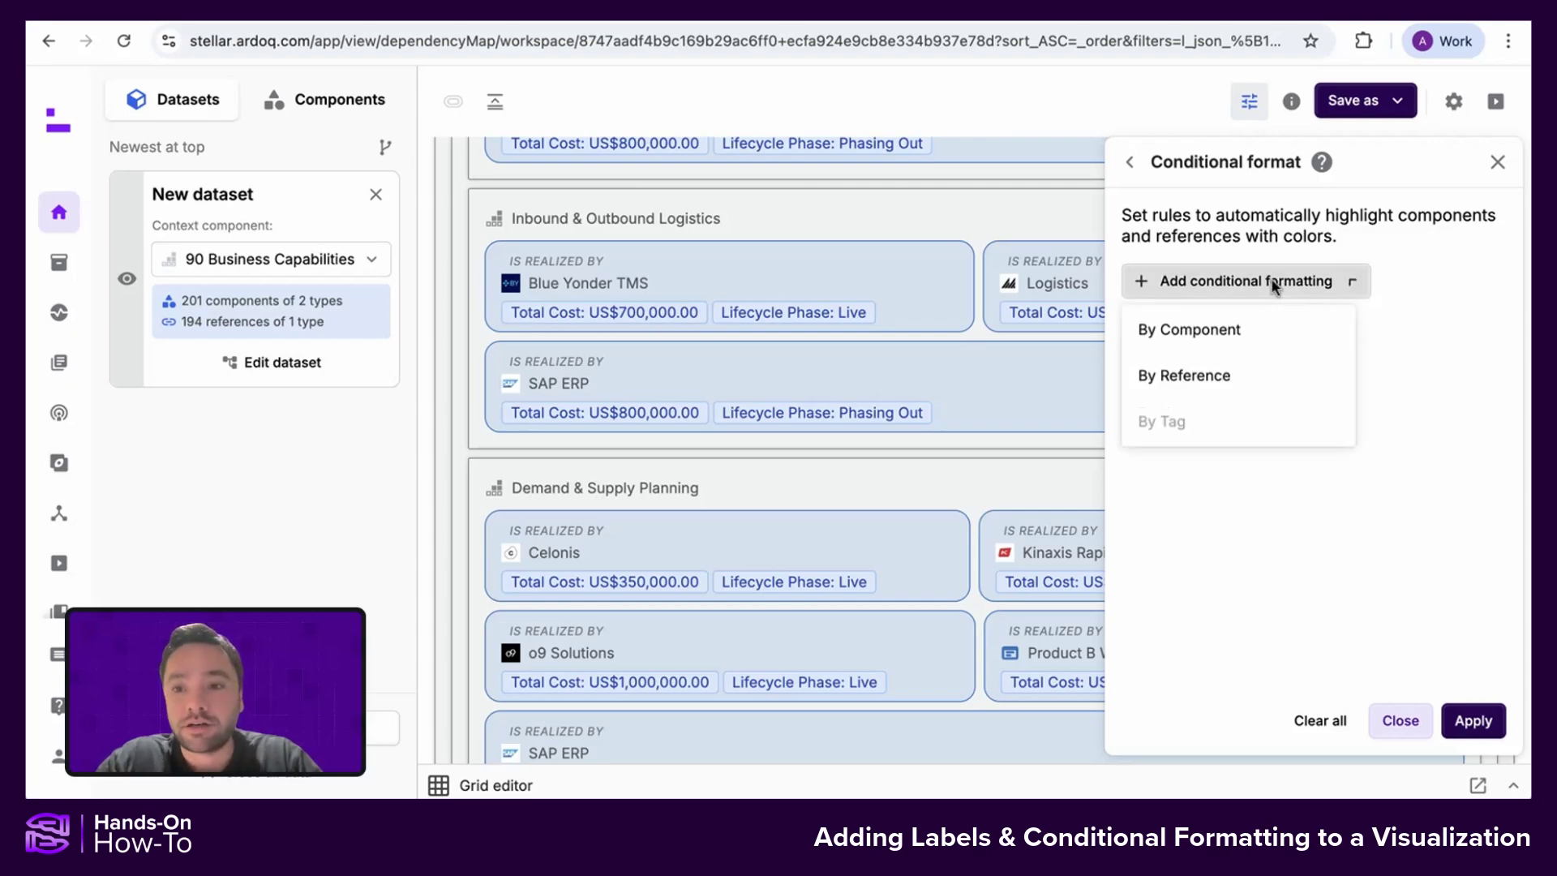
left_click(1228, 332)
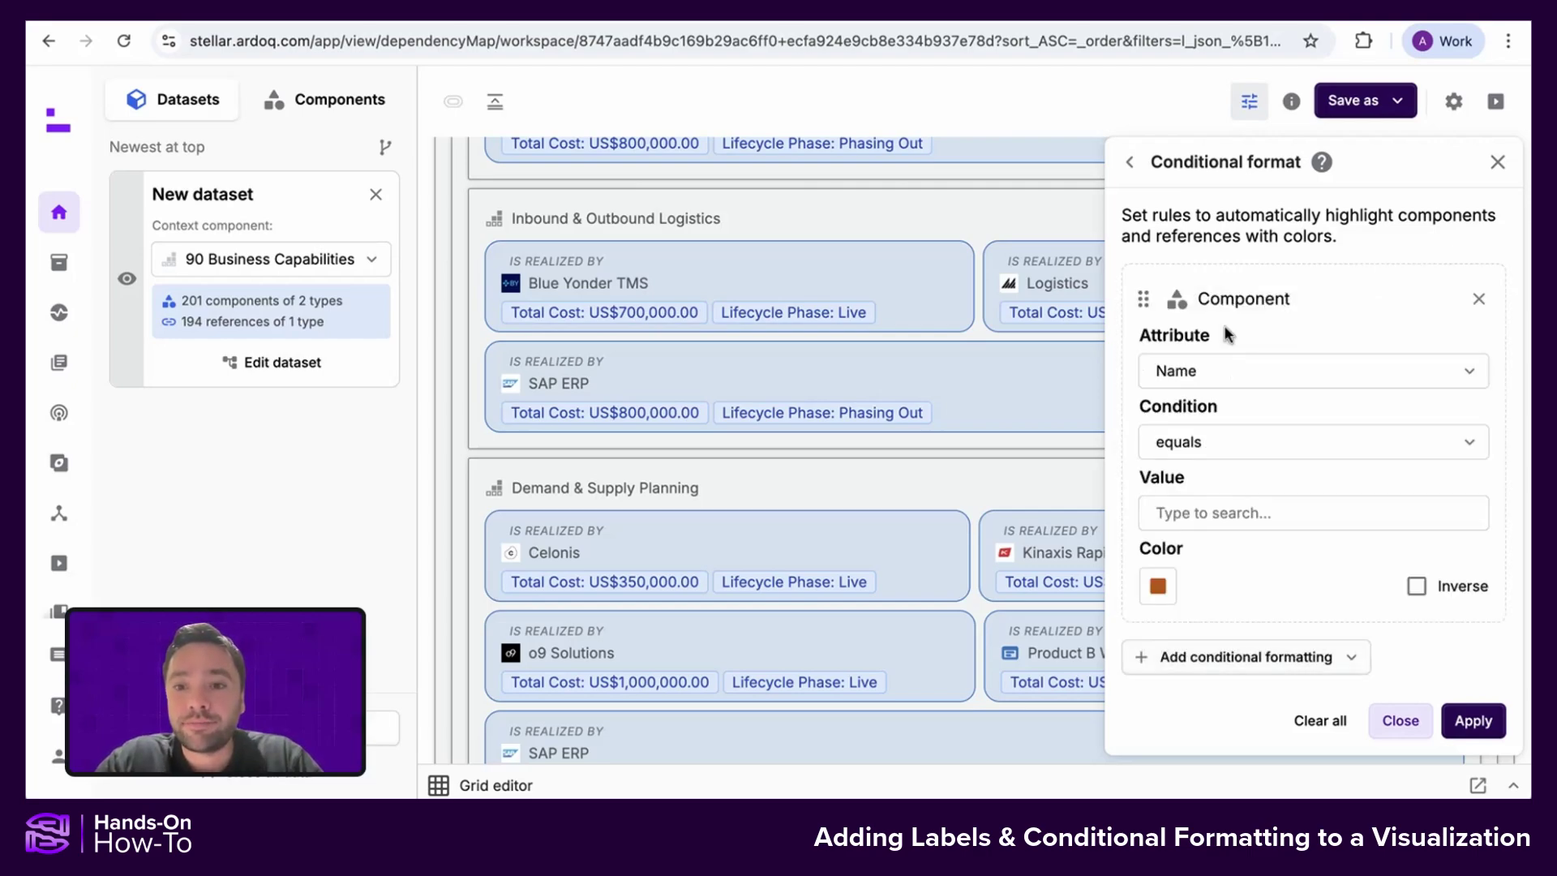
left_click(1221, 374)
type("stra")
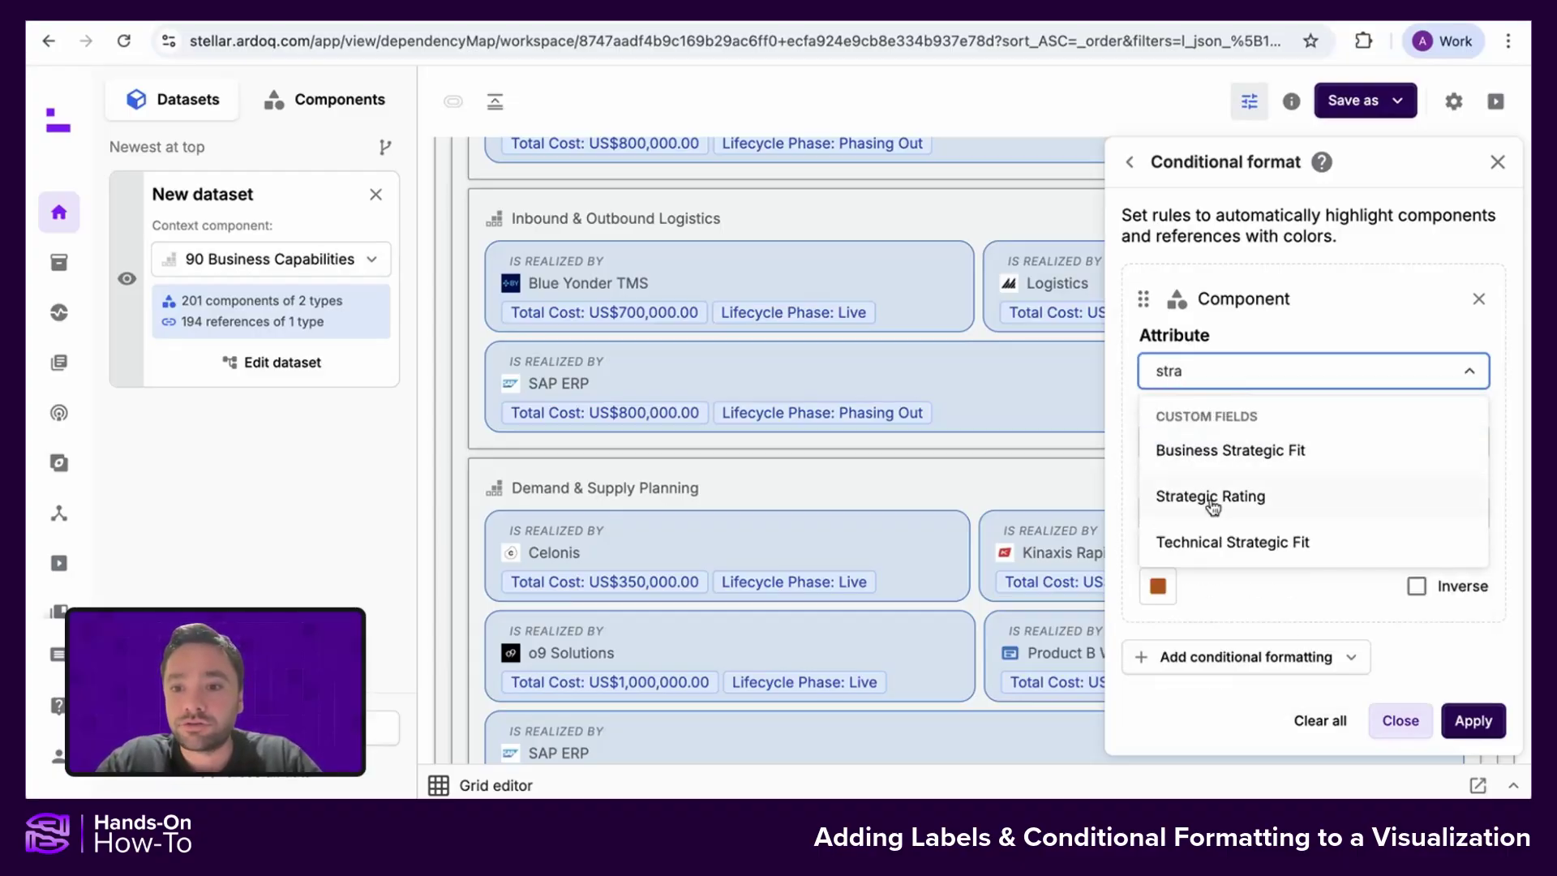
left_click(1209, 497)
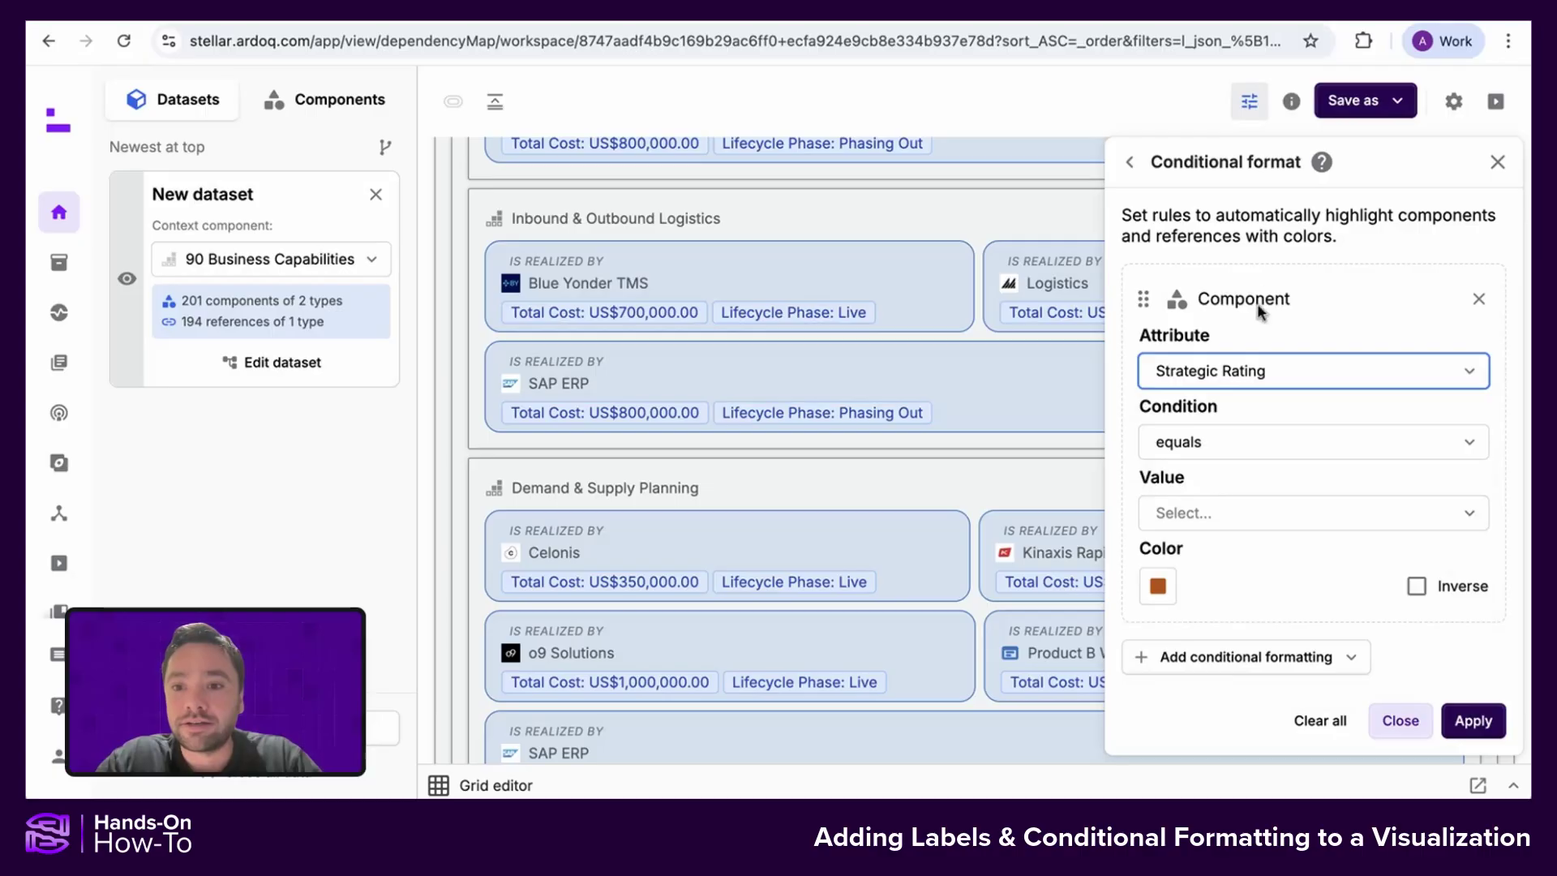
left_click(1215, 517)
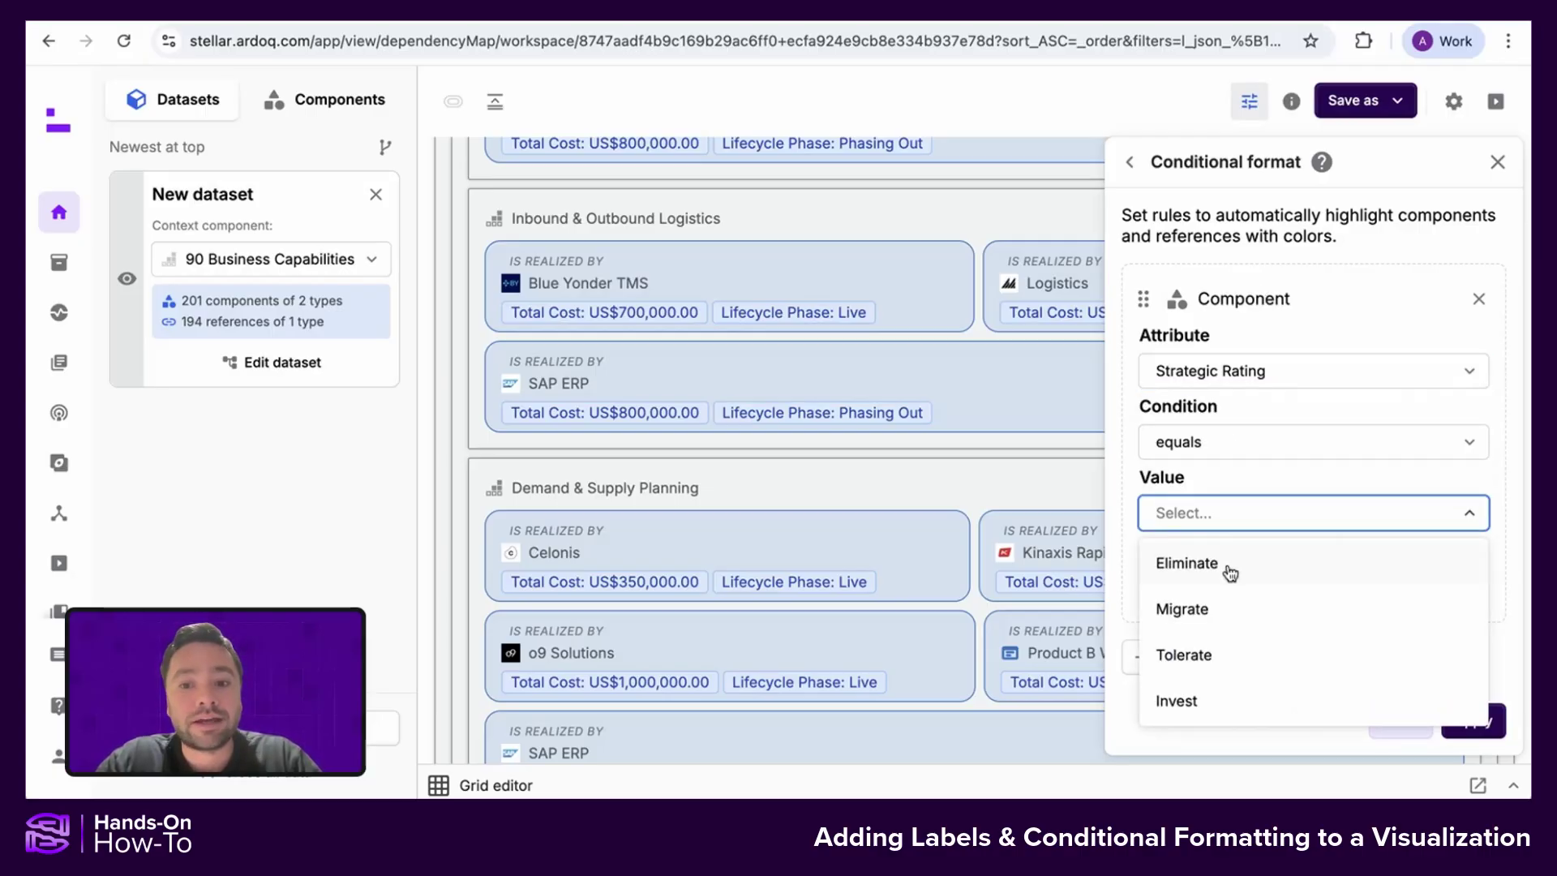
left_click(1229, 571)
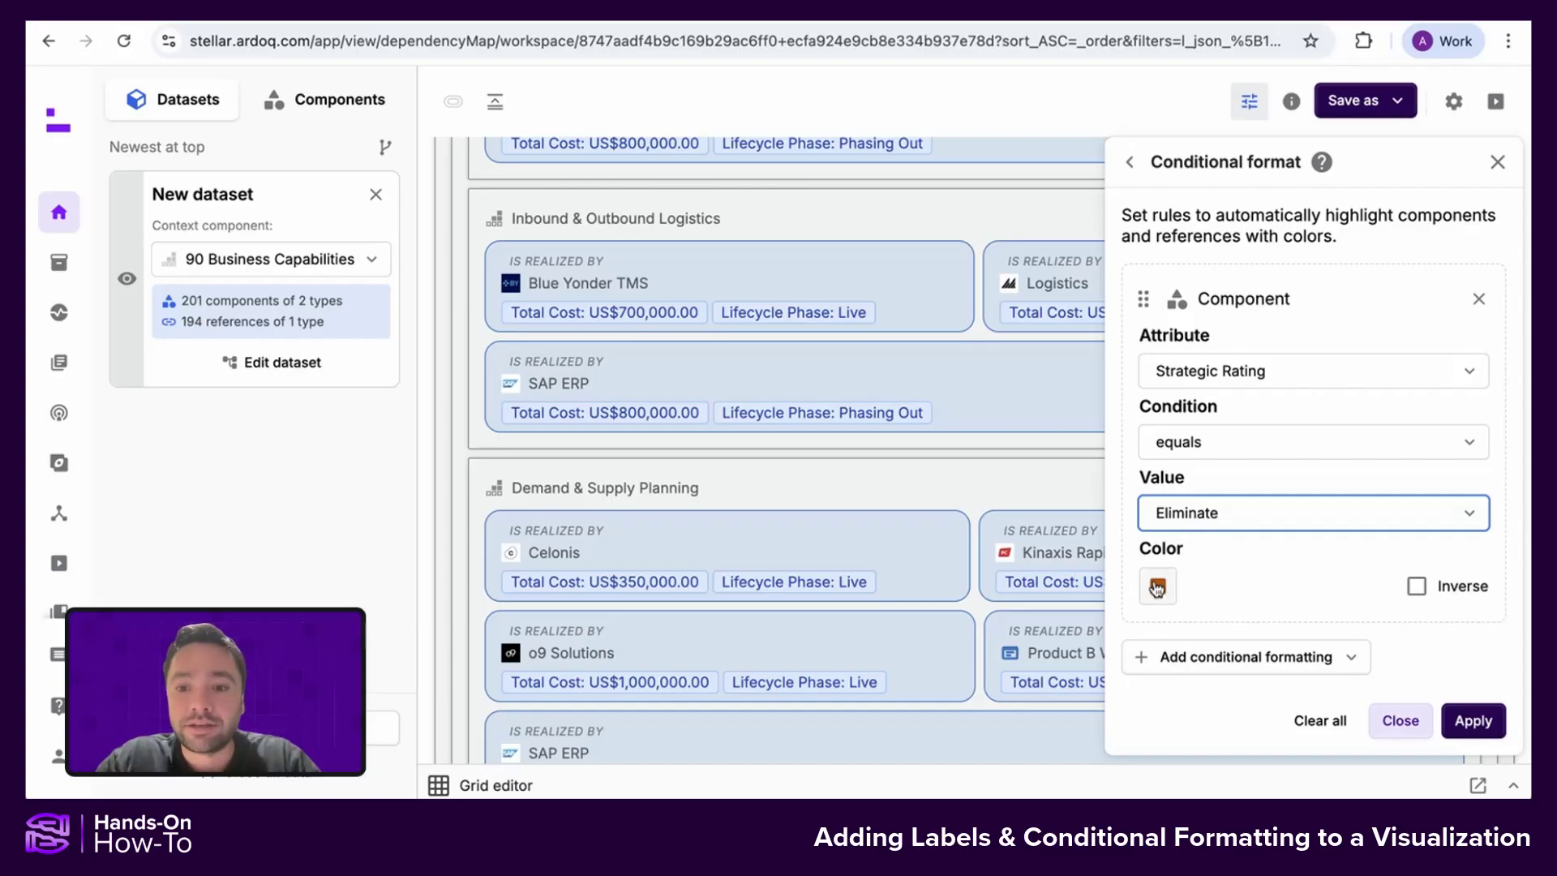
- Add a second component conditional formatting rule for components whose Strategic Rating equals Invest
left_click(1254, 660)
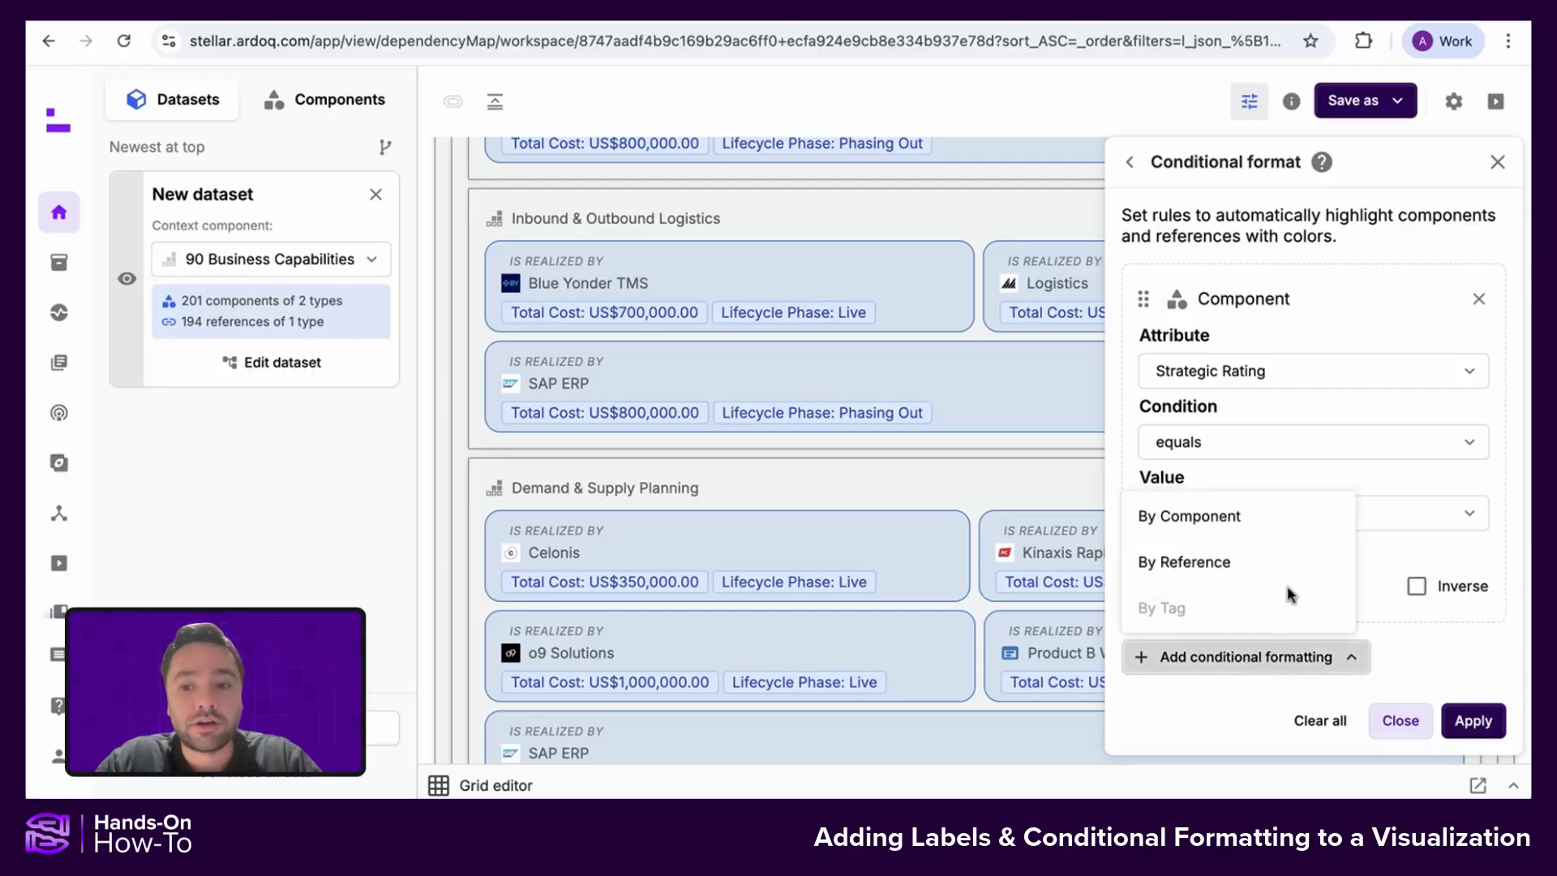
left_click(1257, 519)
scroll(1276, 574, "down", 5)
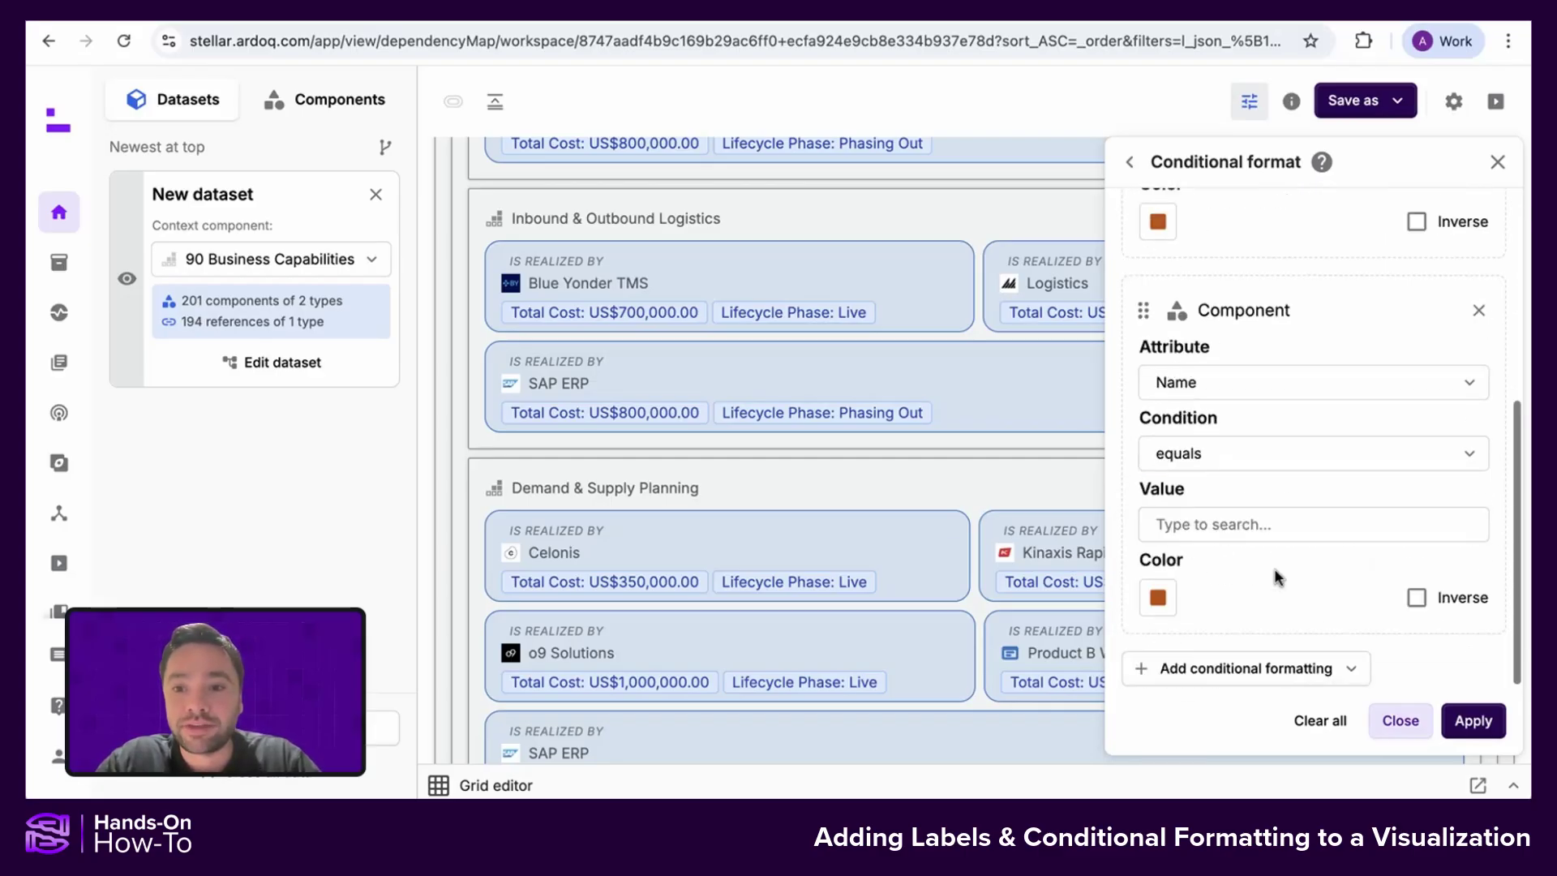
left_click(1215, 378)
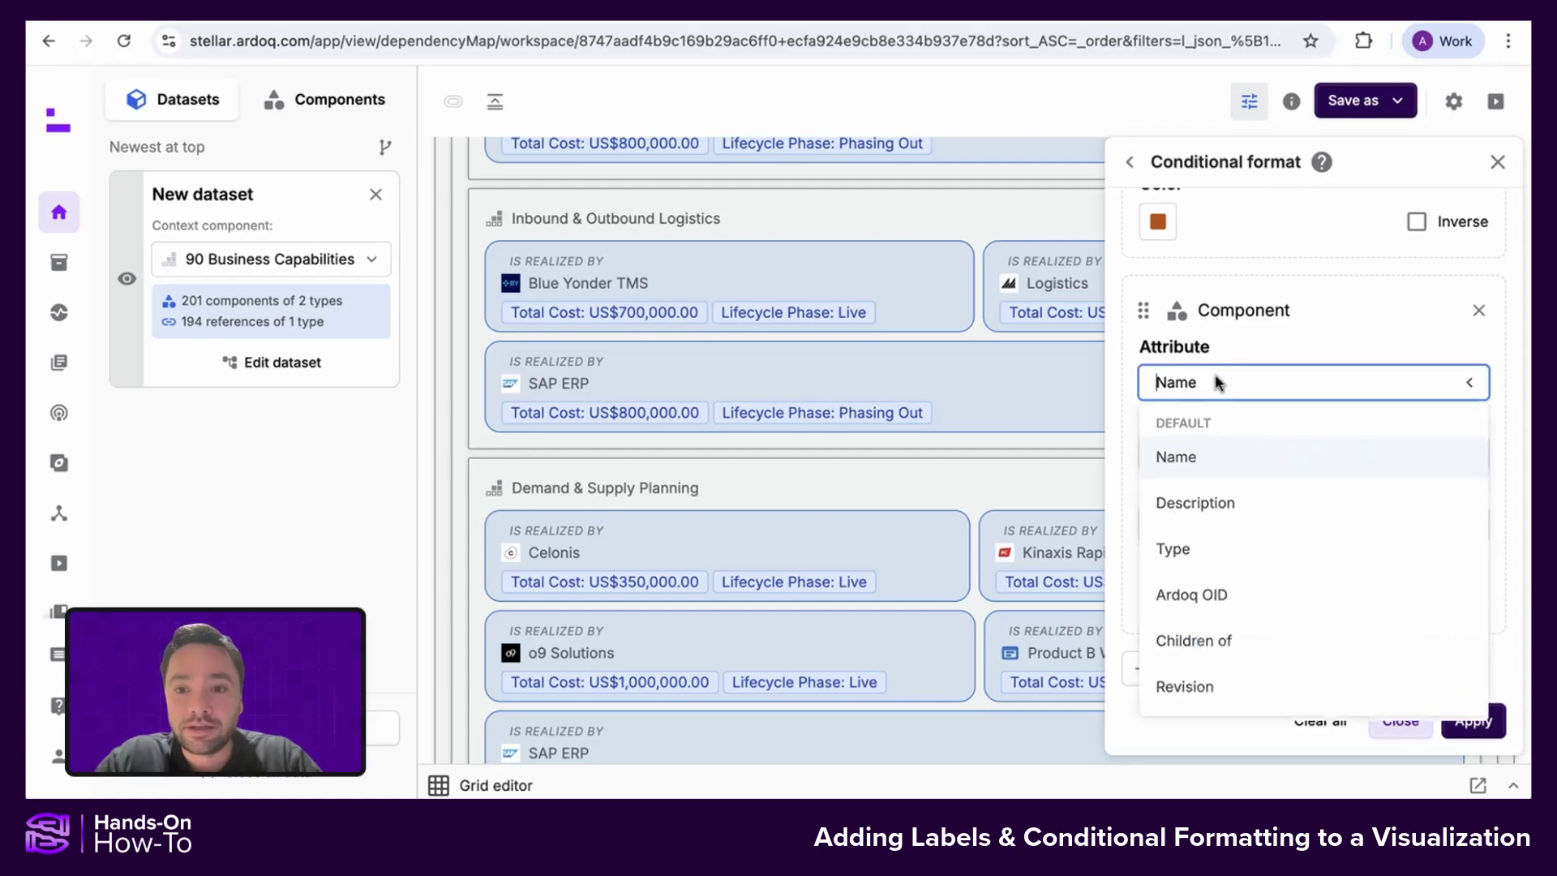
type("stra")
left_click(1211, 508)
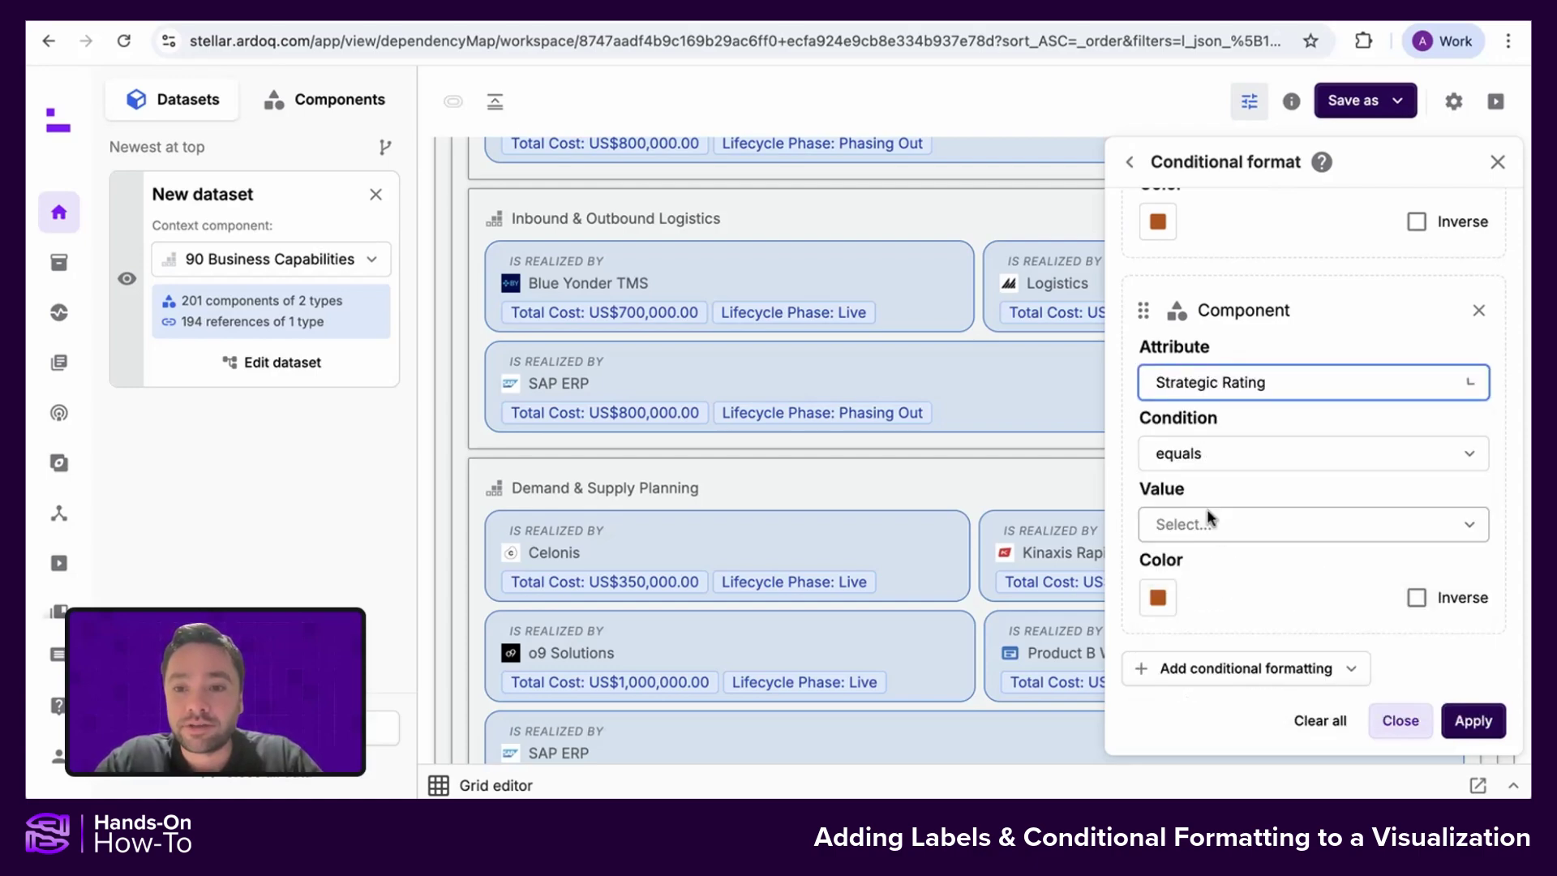
left_click(1203, 526)
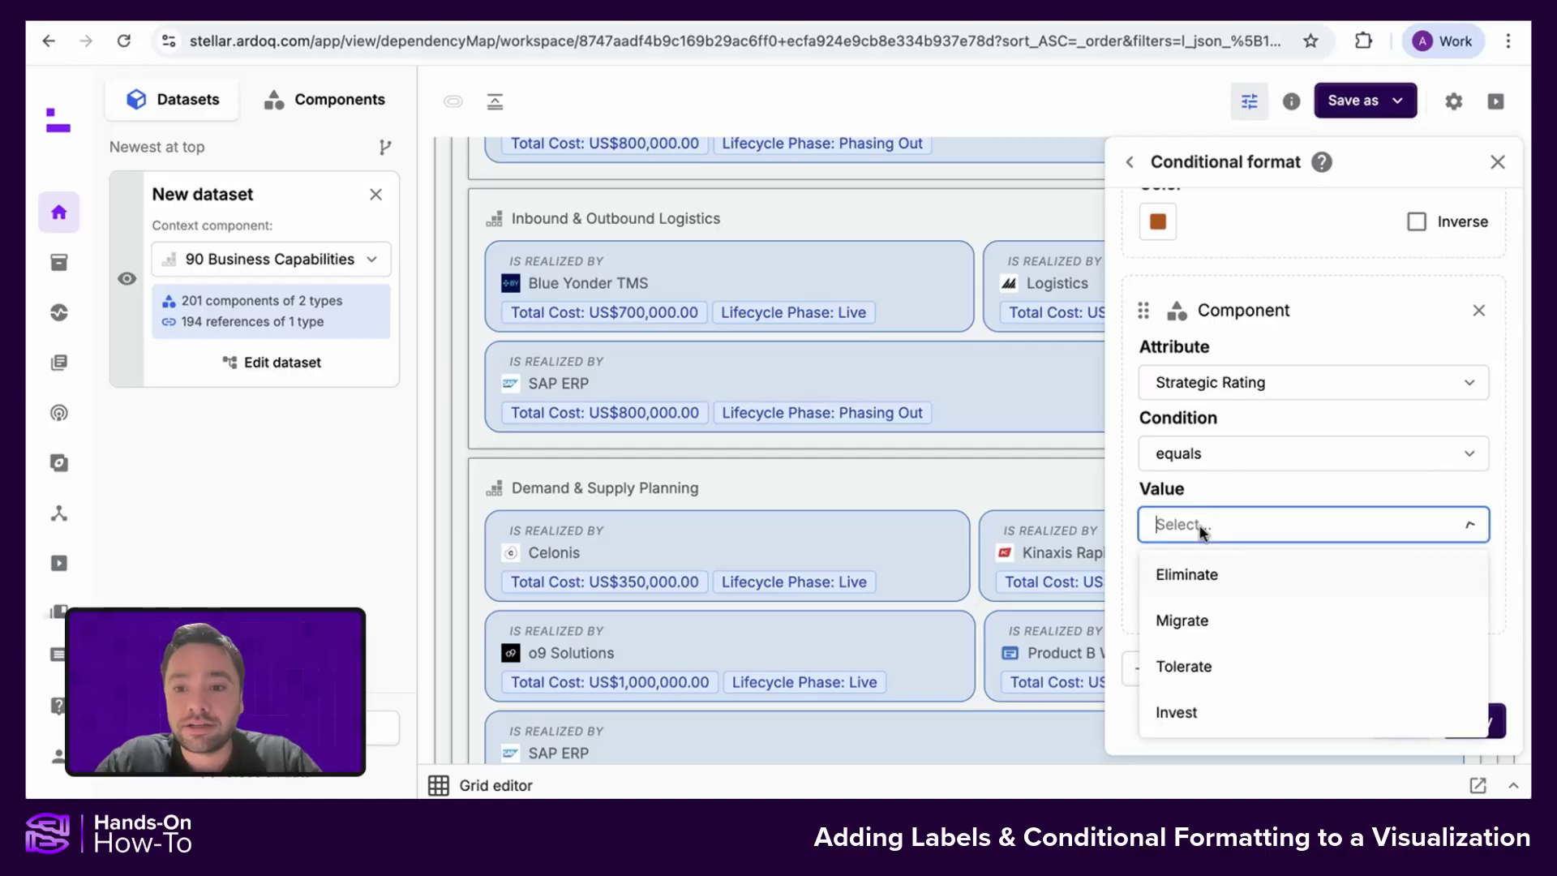
left_click(1234, 713)
- Set the Invest rule's color to green, then apply the conditional formatting and close its settings
left_click(1165, 602)
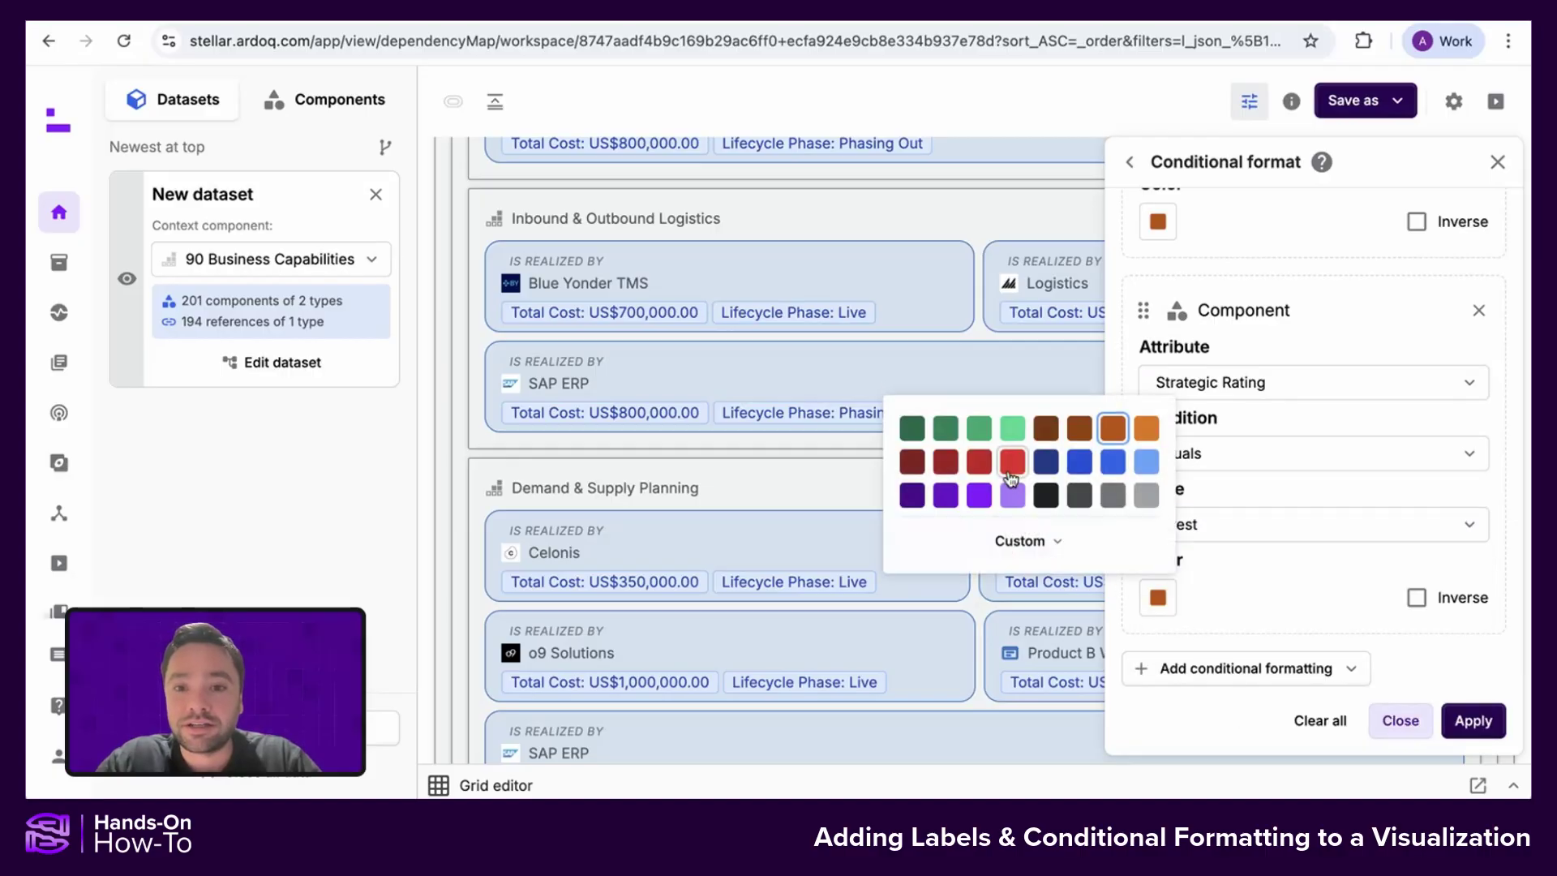
left_click(945, 429)
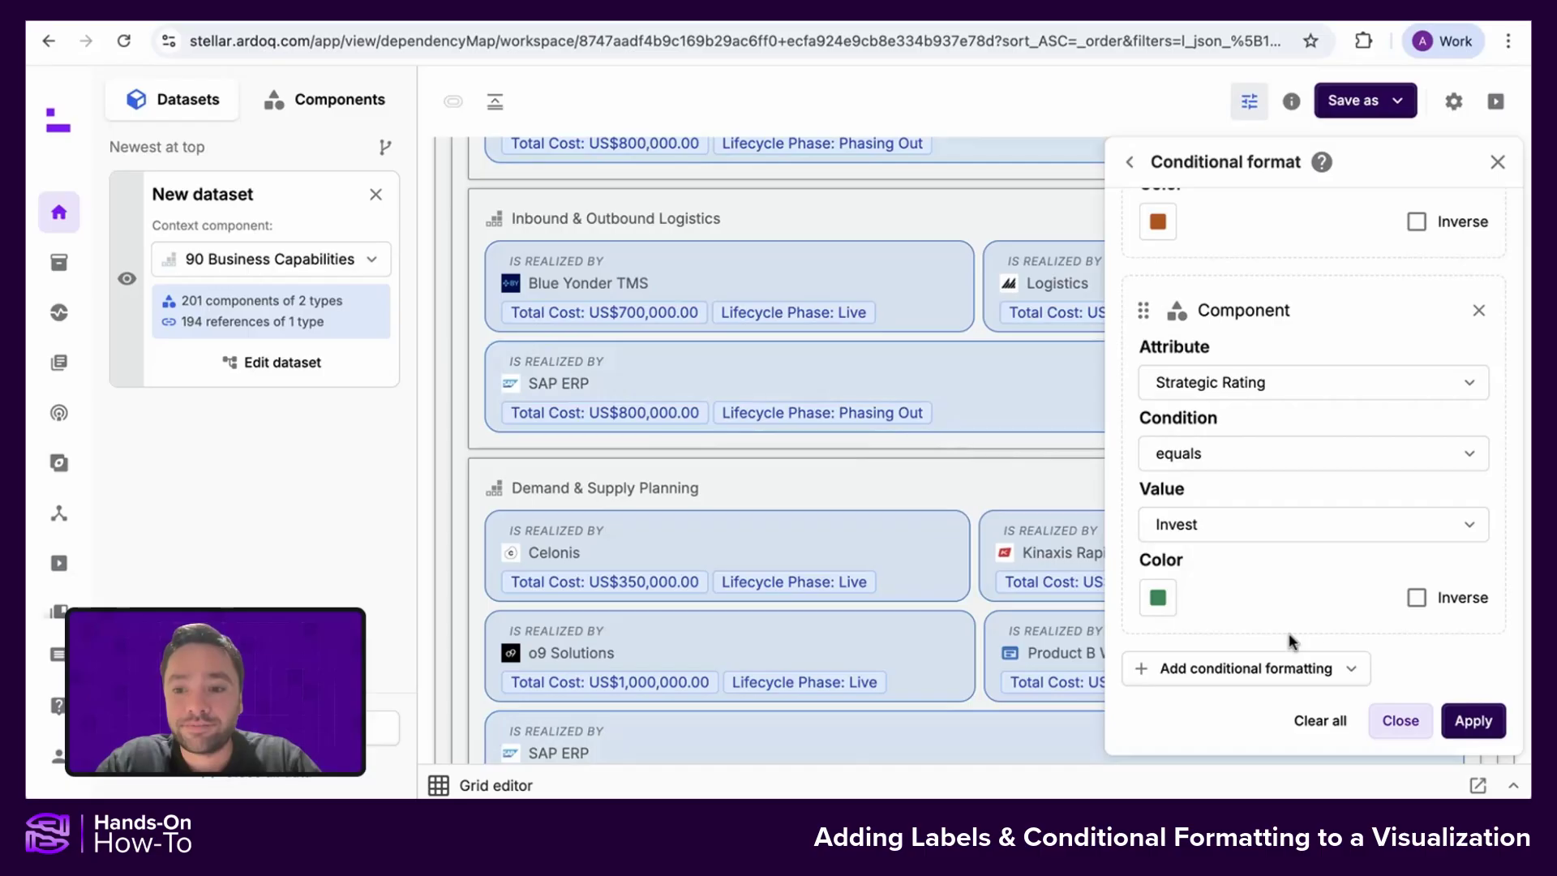
left_click(1468, 724)
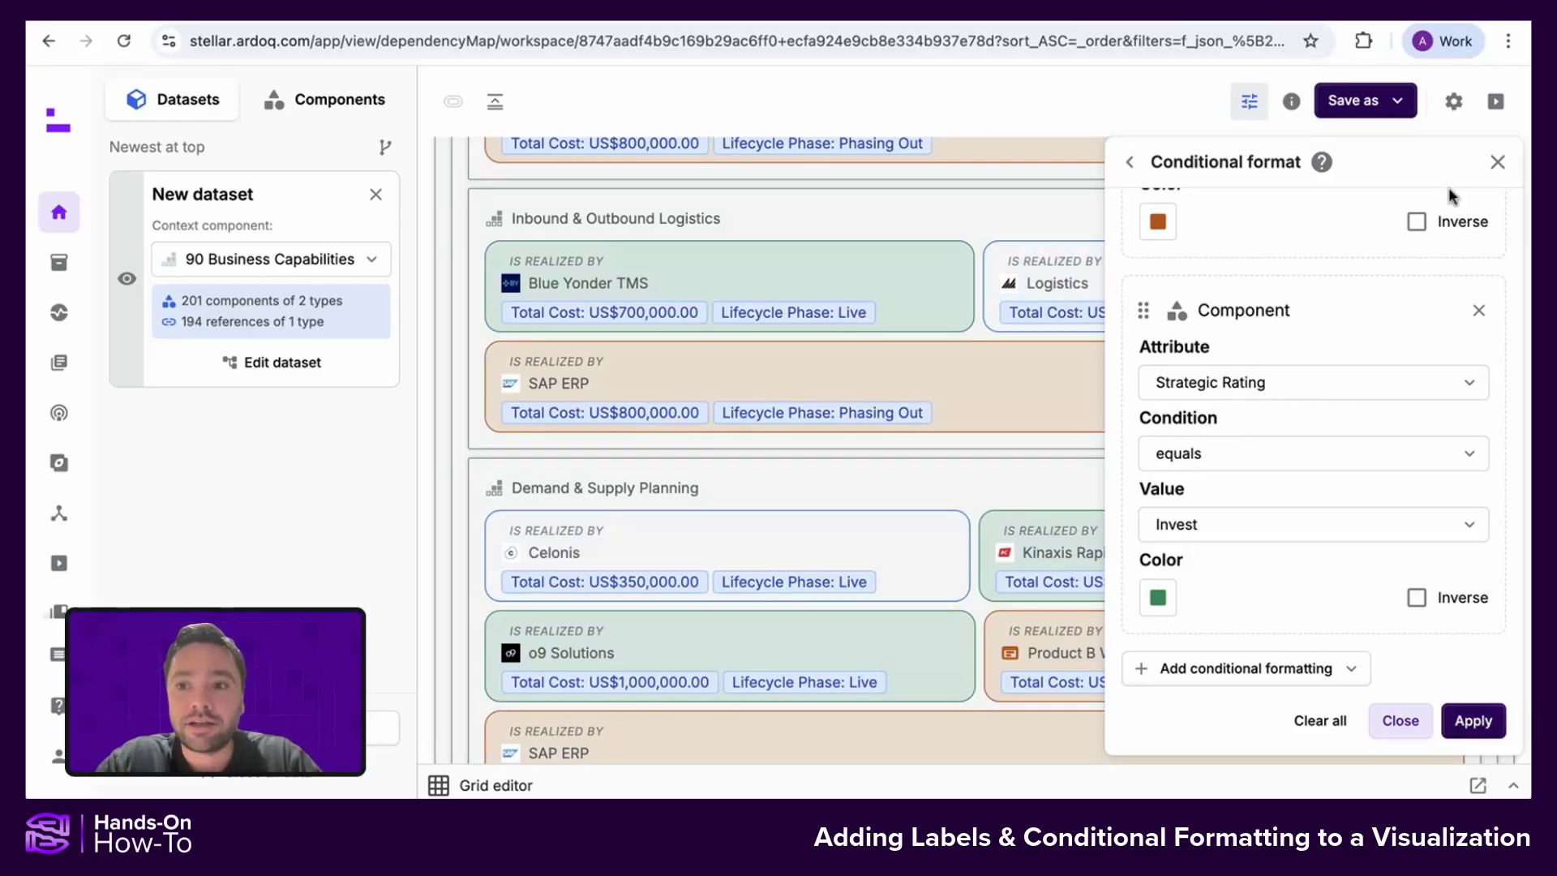
left_click(1498, 161)
- Examine the applications' highlight colors and their cost and lifecycle labels across the inventory, logistics, planning and warehousing capabilities
scroll(1169, 404, "up", 5)
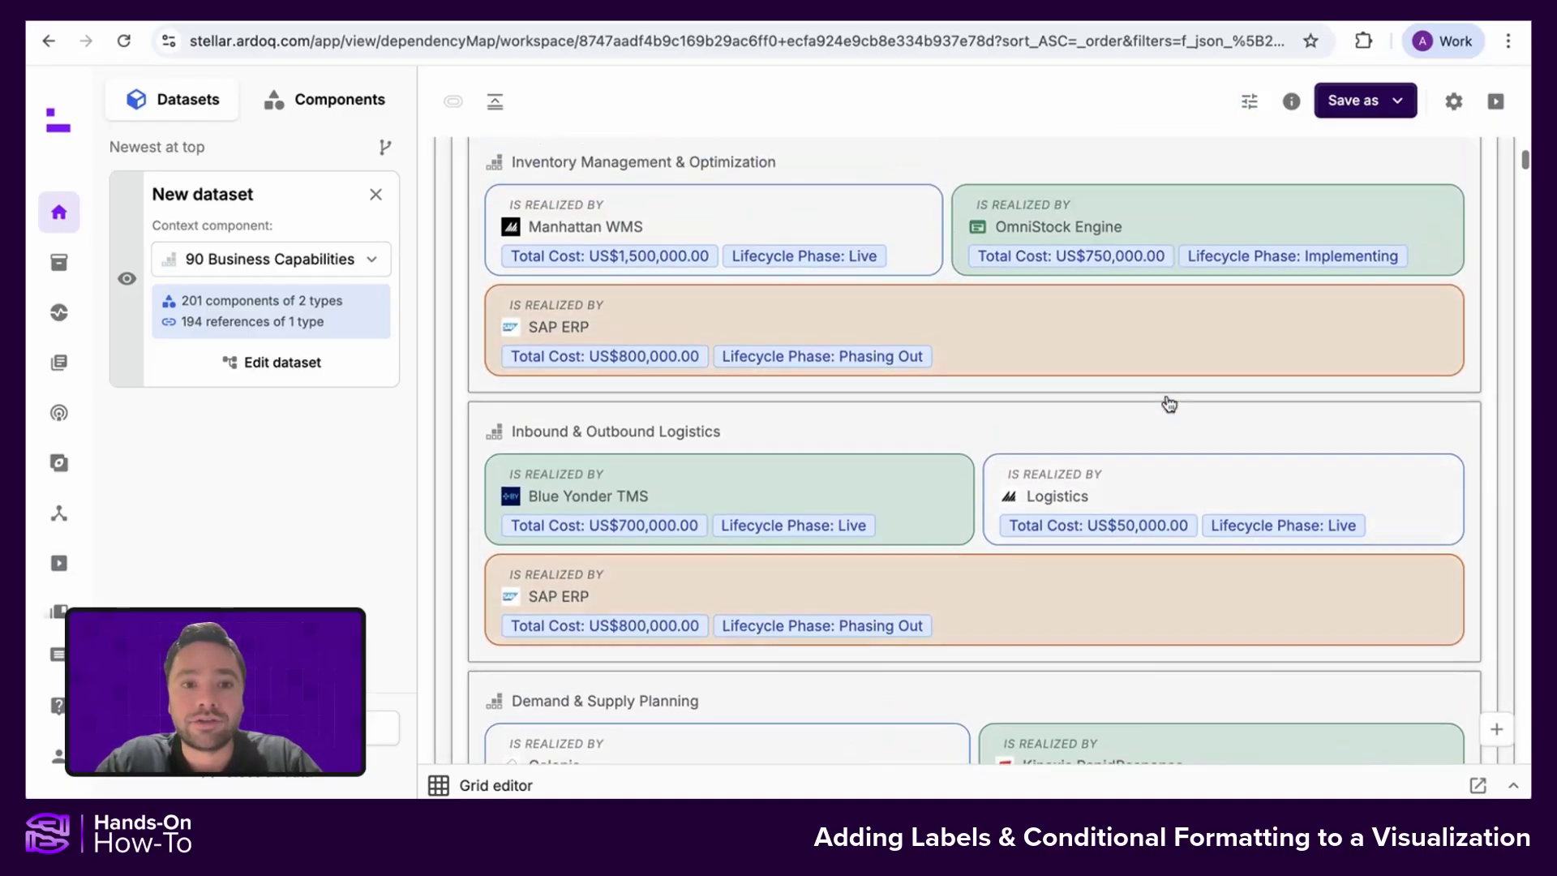
scroll(1169, 403, "down", 4)
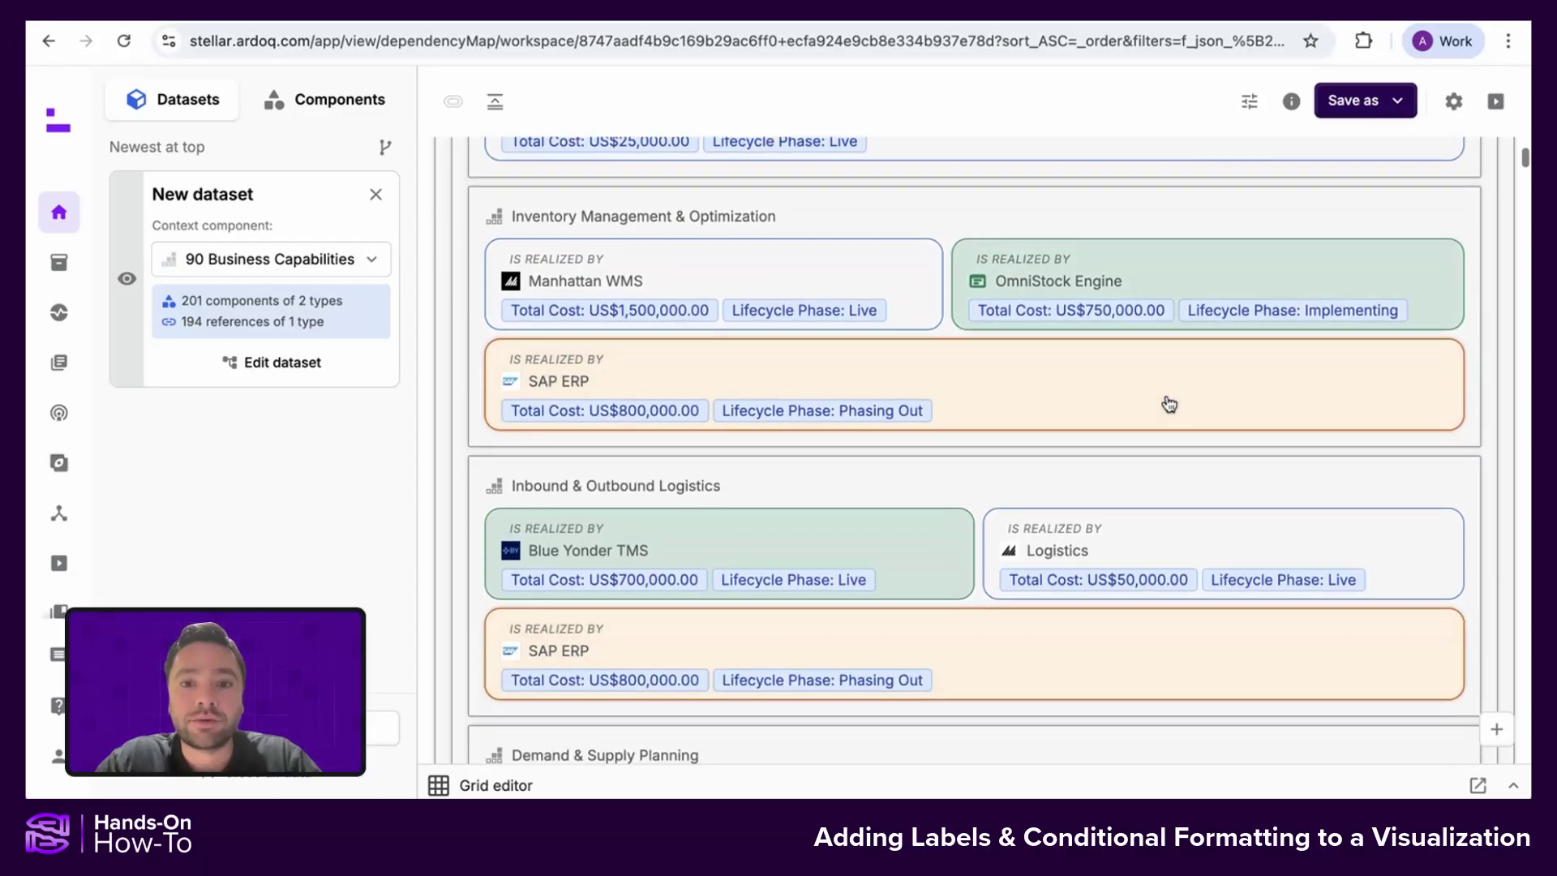
scroll(1169, 403, "down", 1)
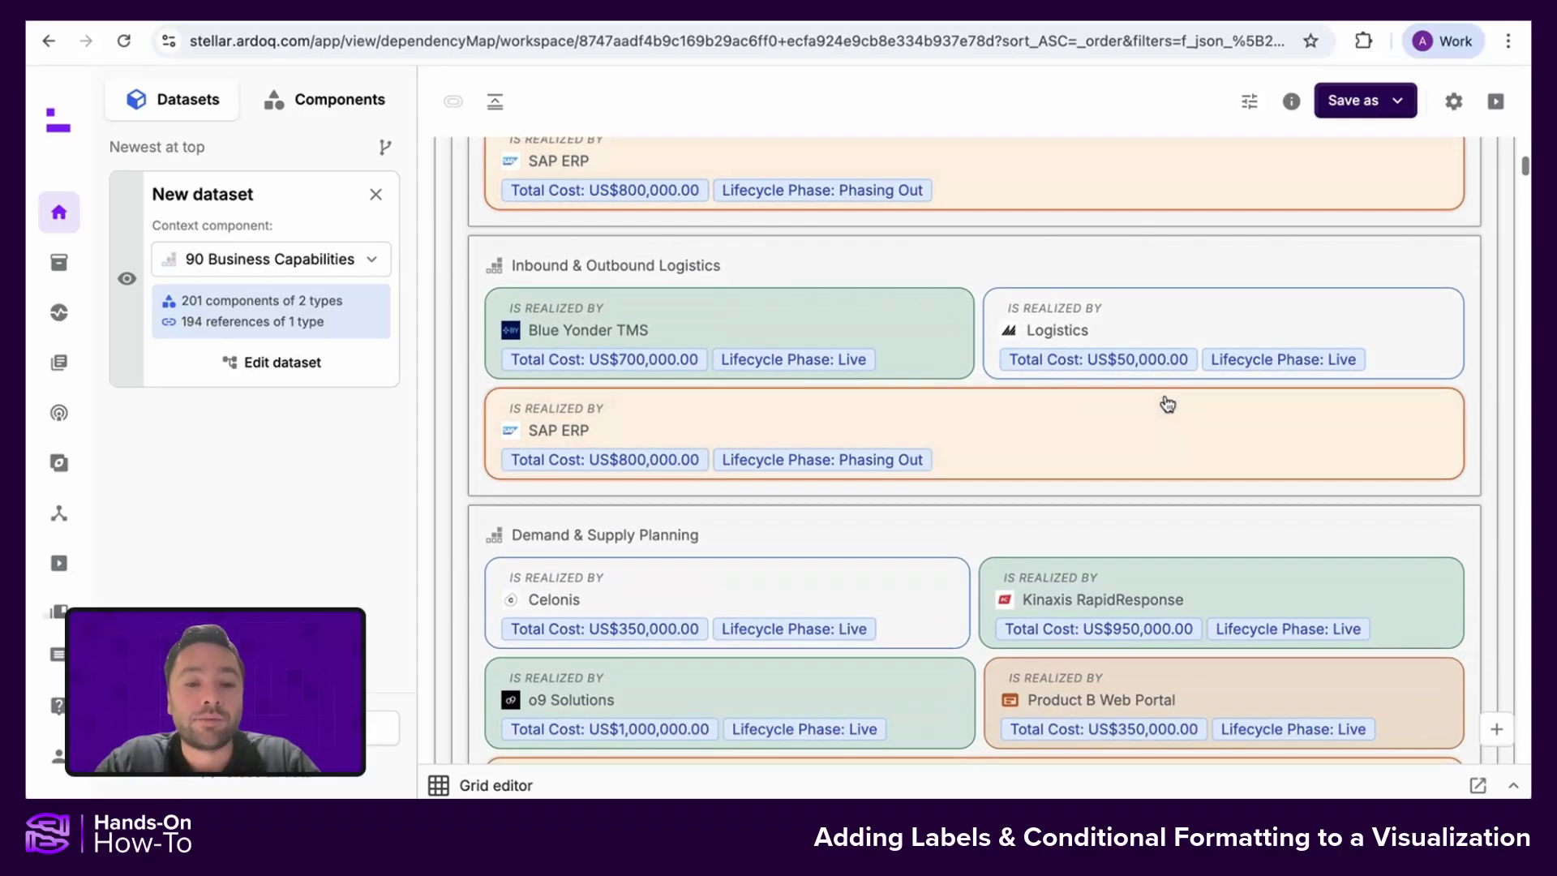
scroll(1006, 456, "down", 1)
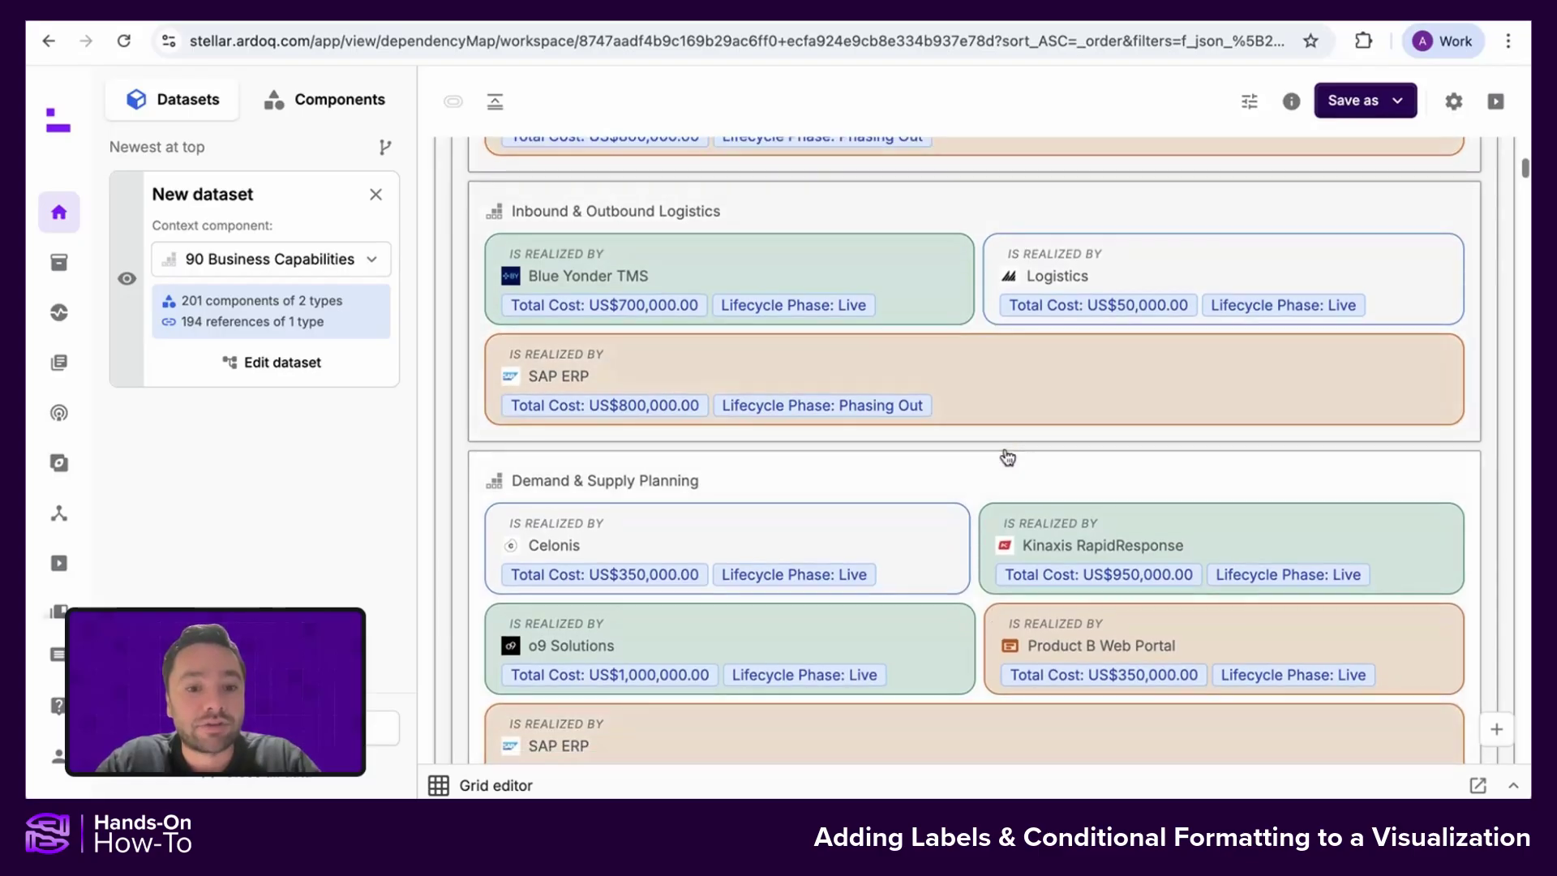
scroll(1007, 458, "down", 1)
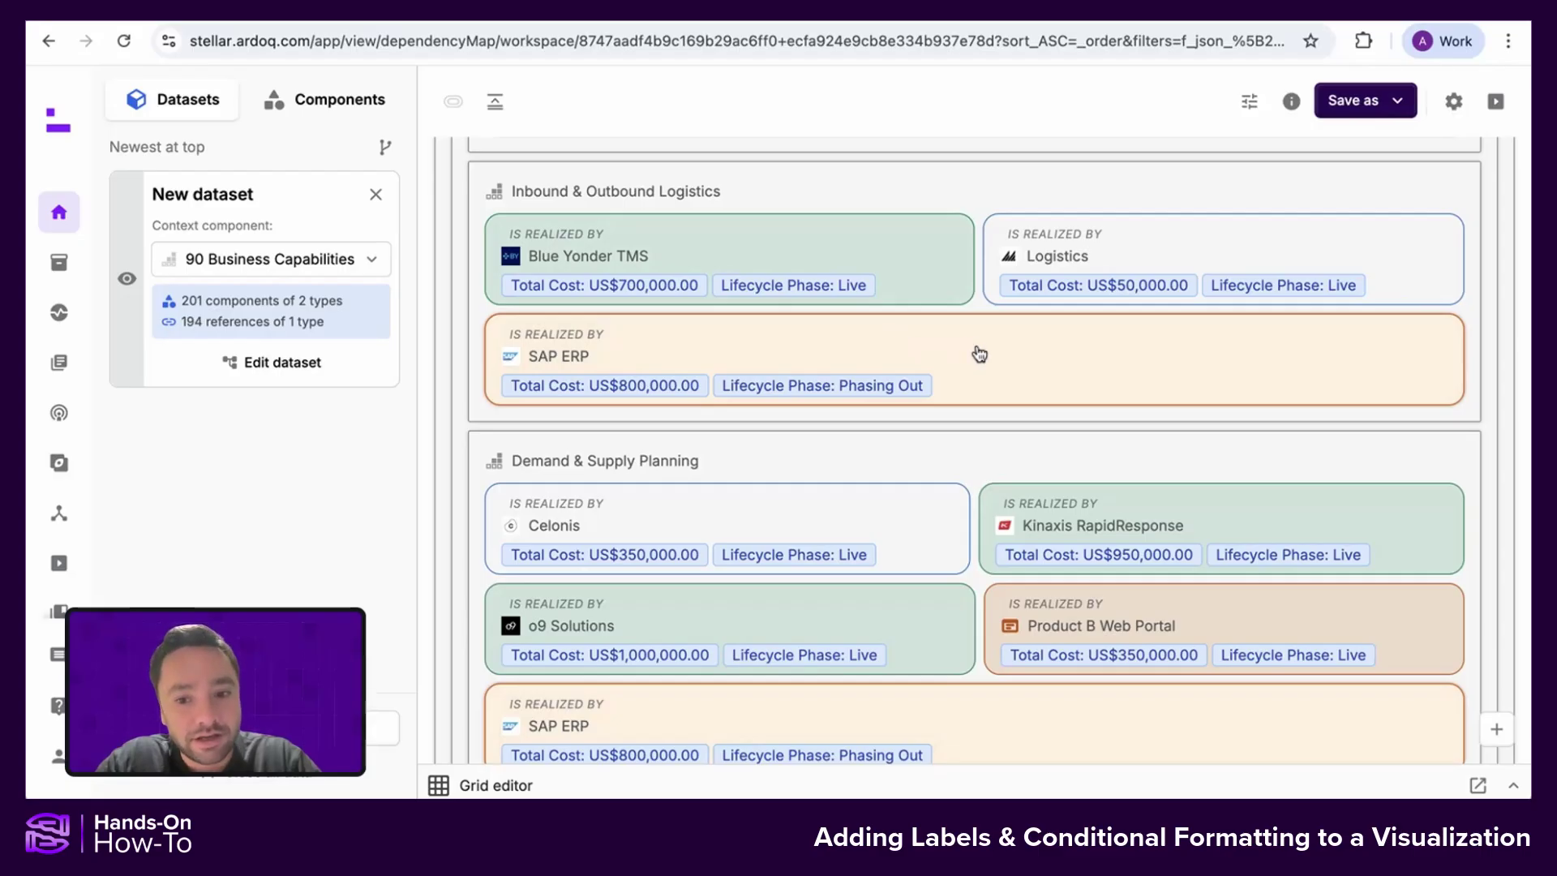
scroll(978, 353, "down", 5)
scroll(979, 352, "down", 5)
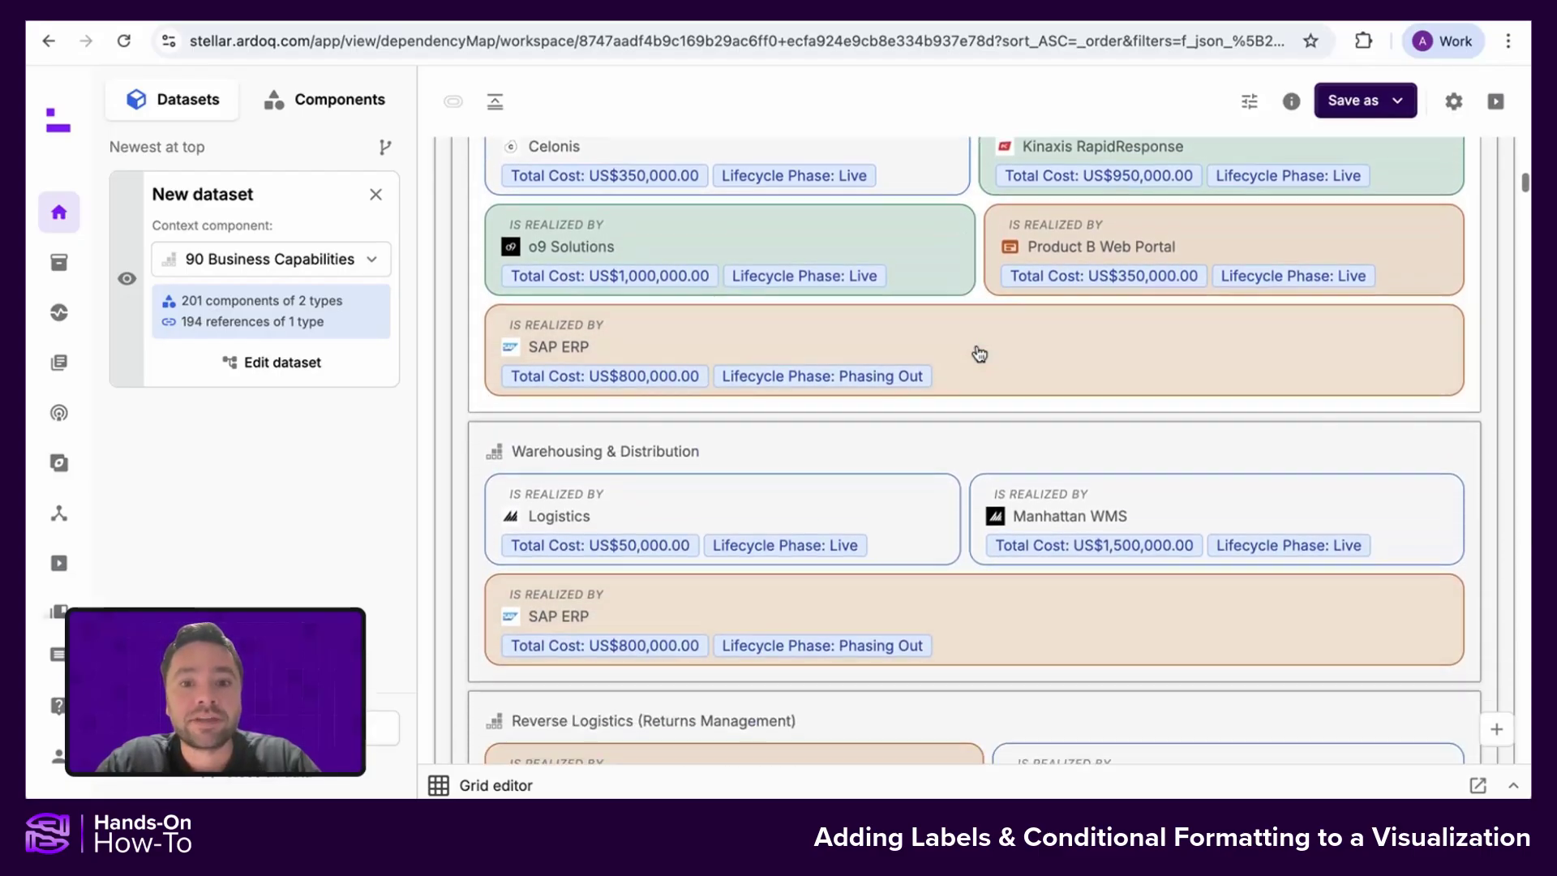
scroll(979, 353, "down", 2)
scroll(979, 353, "down", 1)
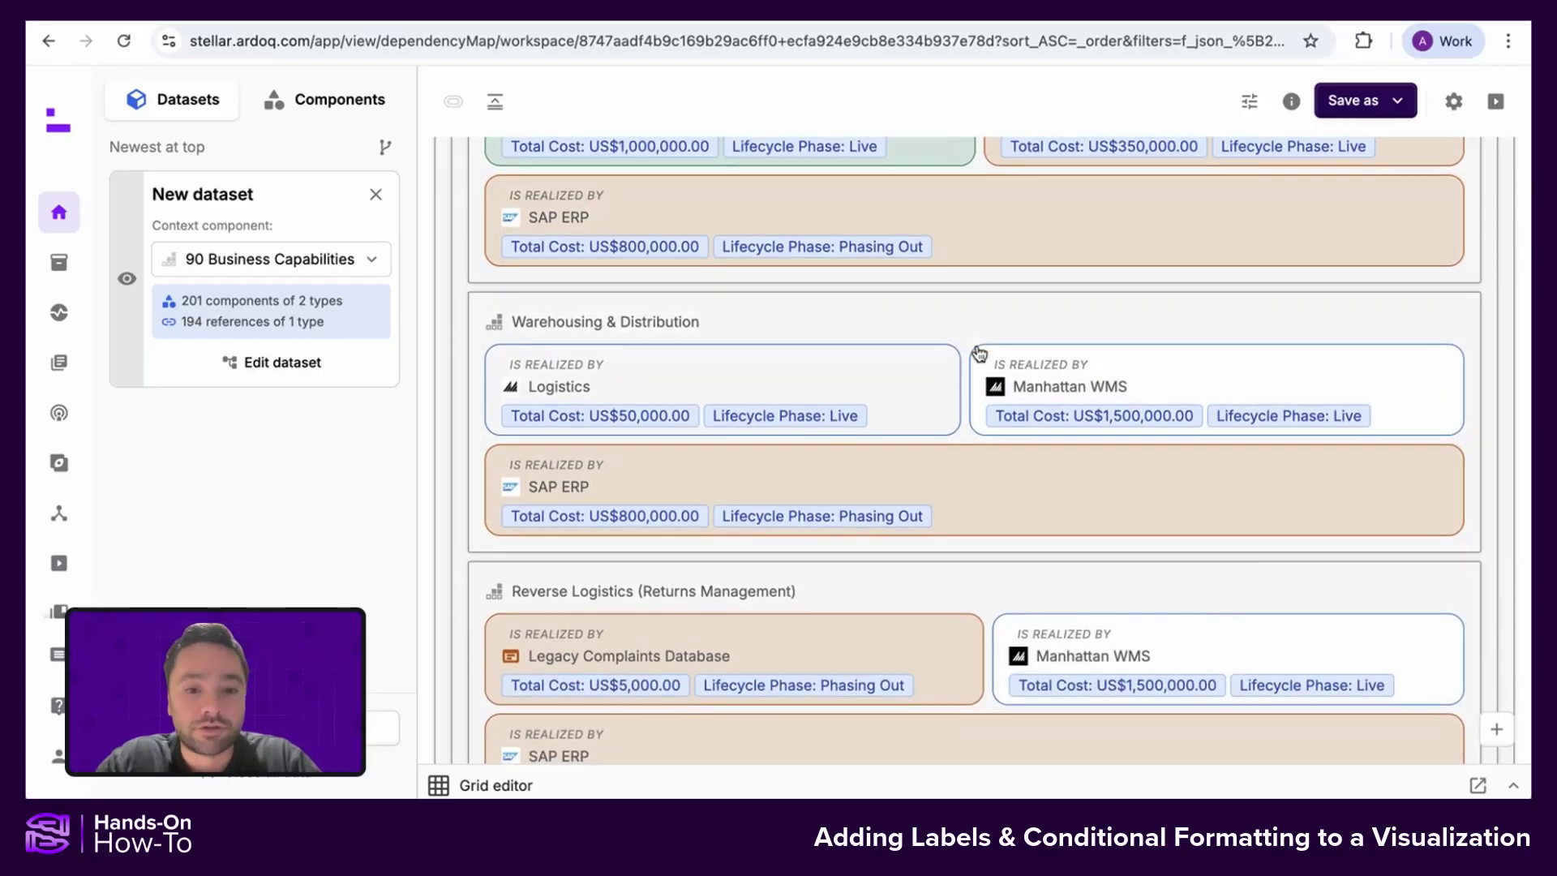
scroll(979, 353, "down", 1)
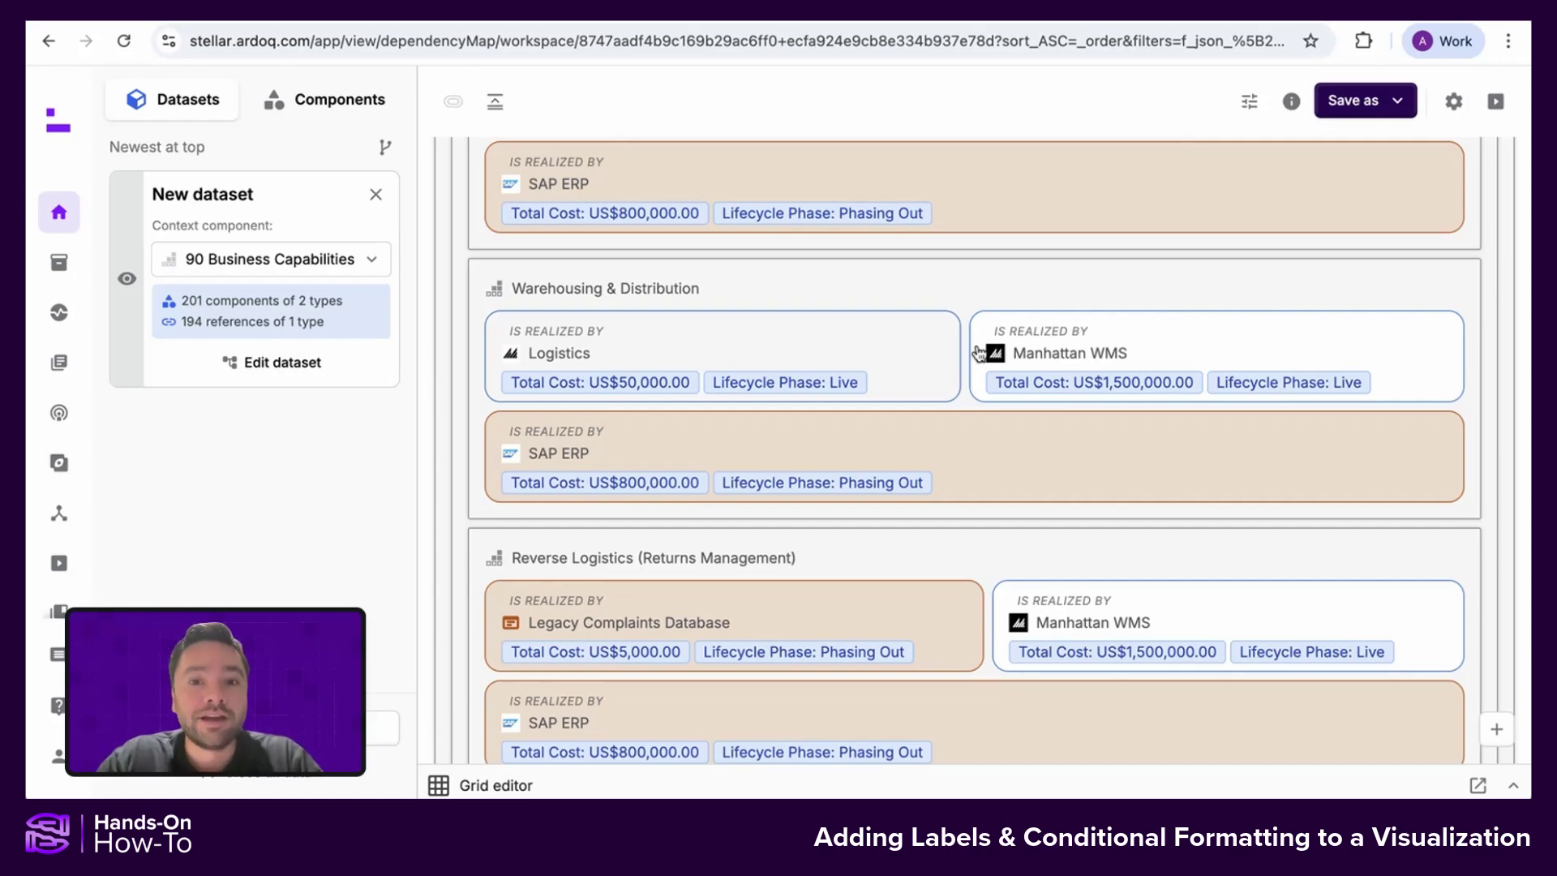